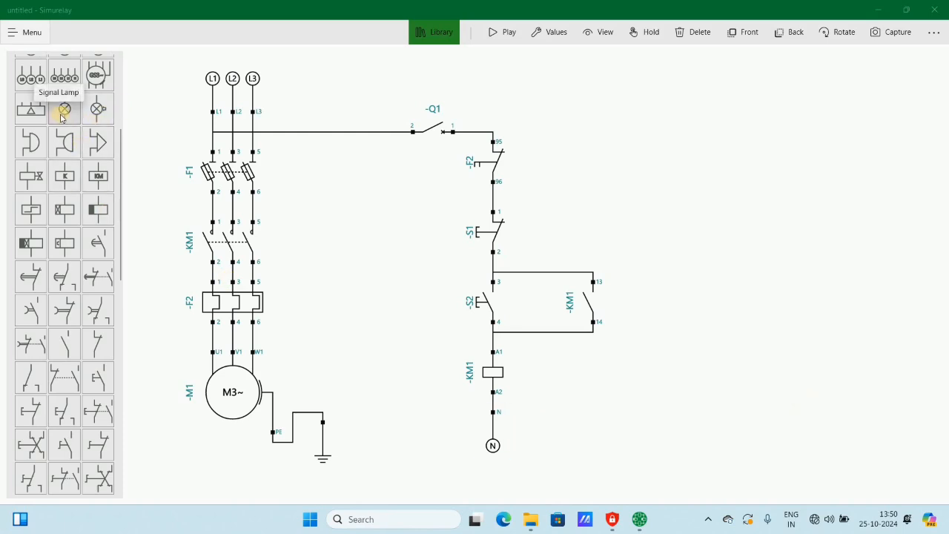
Place three signal lamps in a row beside the KM1 coil, level with it and evenly spaced.
drag(61, 117, 583, 383)
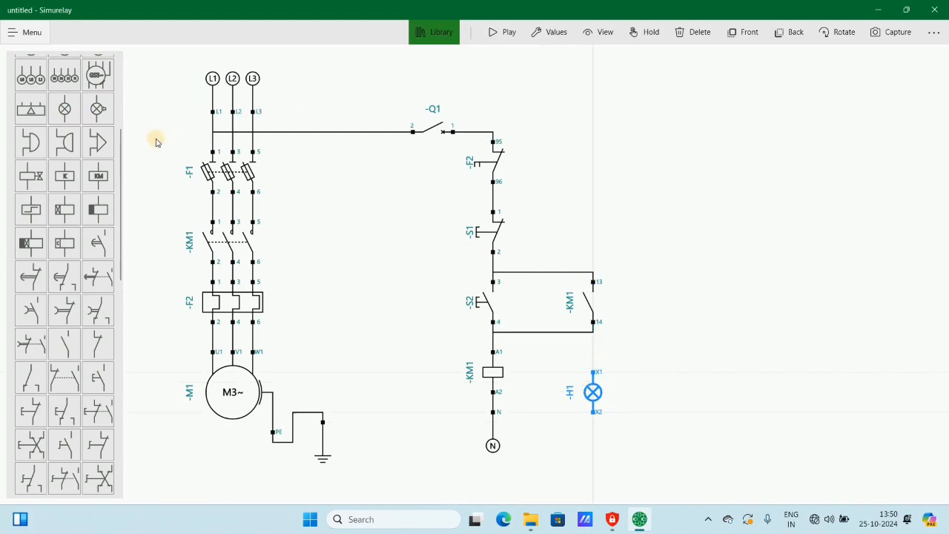
click(64, 115)
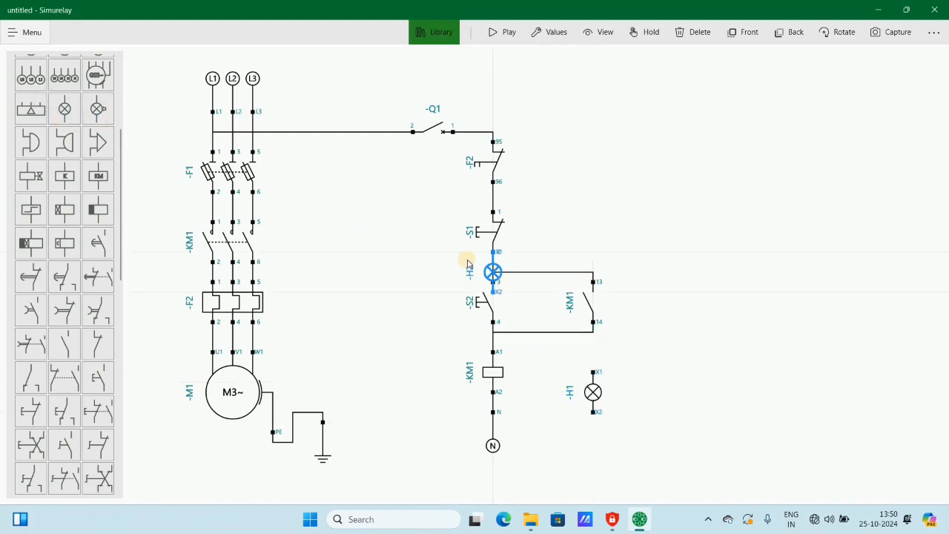
drag(478, 263, 665, 378)
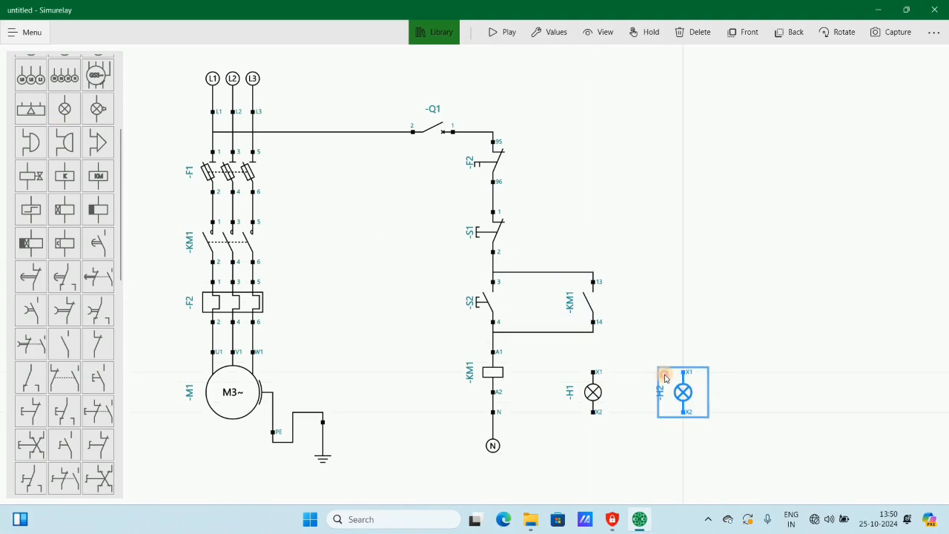
click(592, 393)
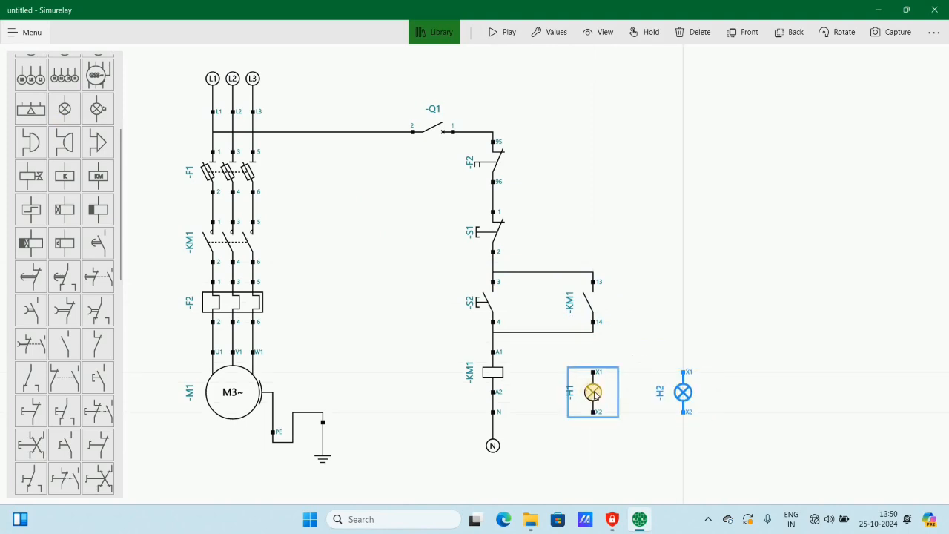
click(676, 395)
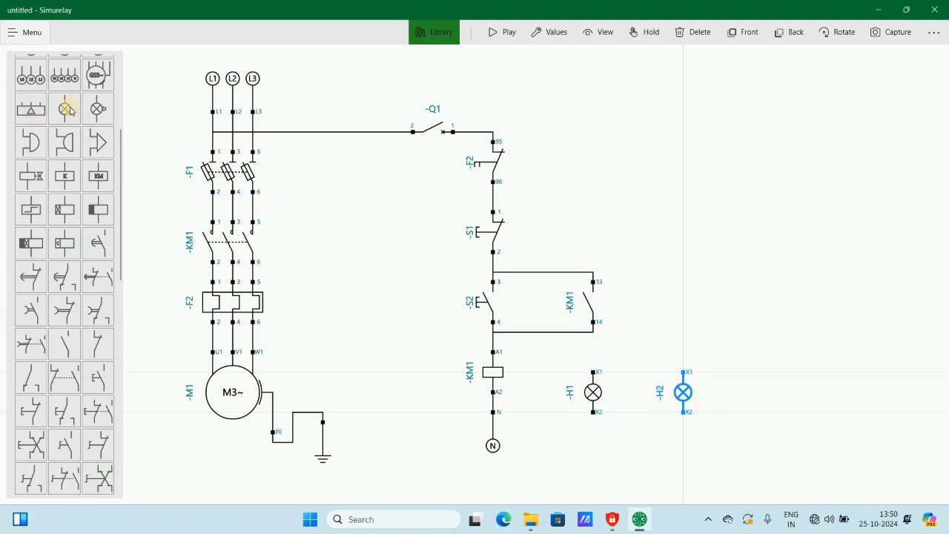
drag(74, 110, 749, 388)
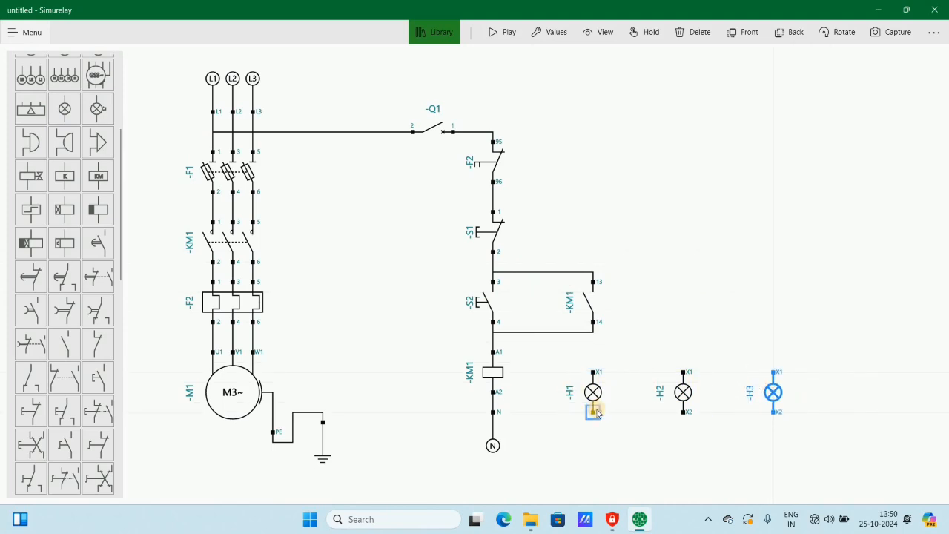
Wire the X2 terminals of lamps H1, H2 and H3 together and connect them to neutral N.
click(684, 407)
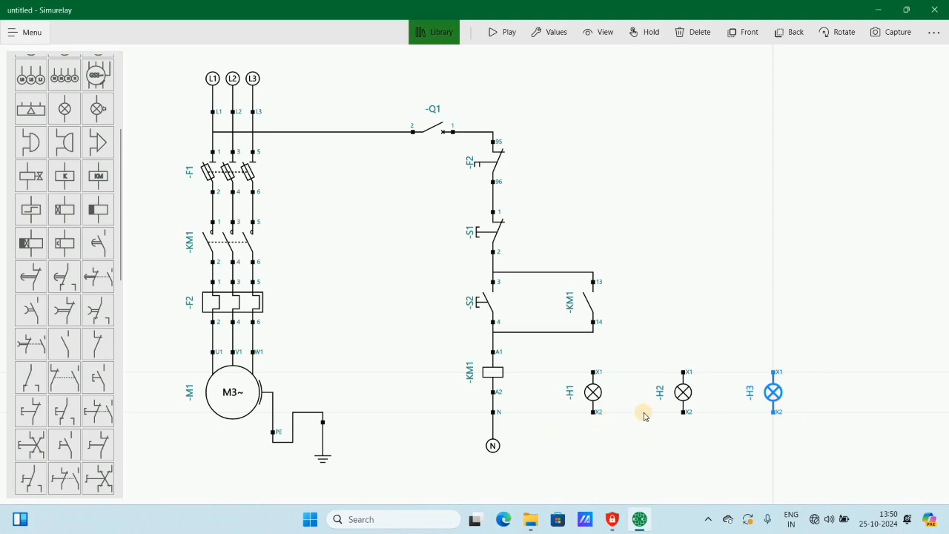
click(598, 414)
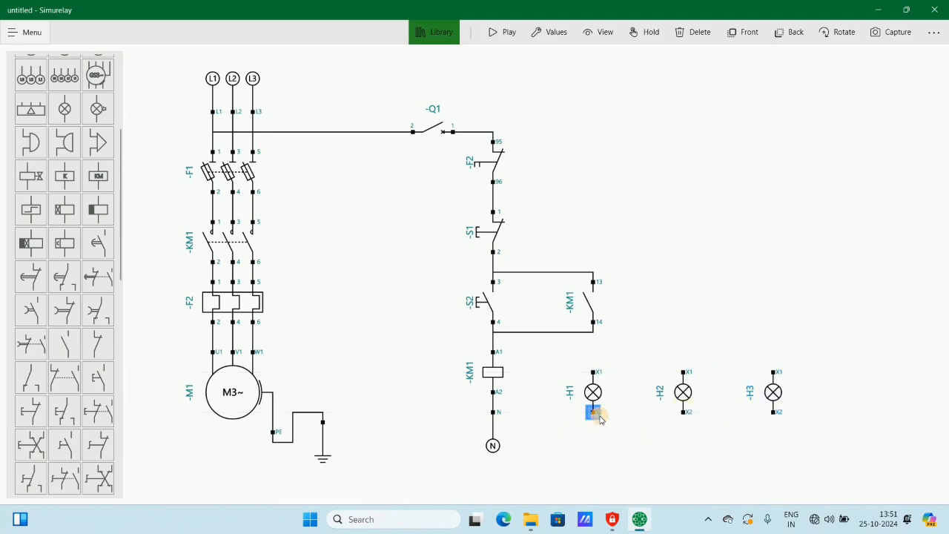
click(684, 413)
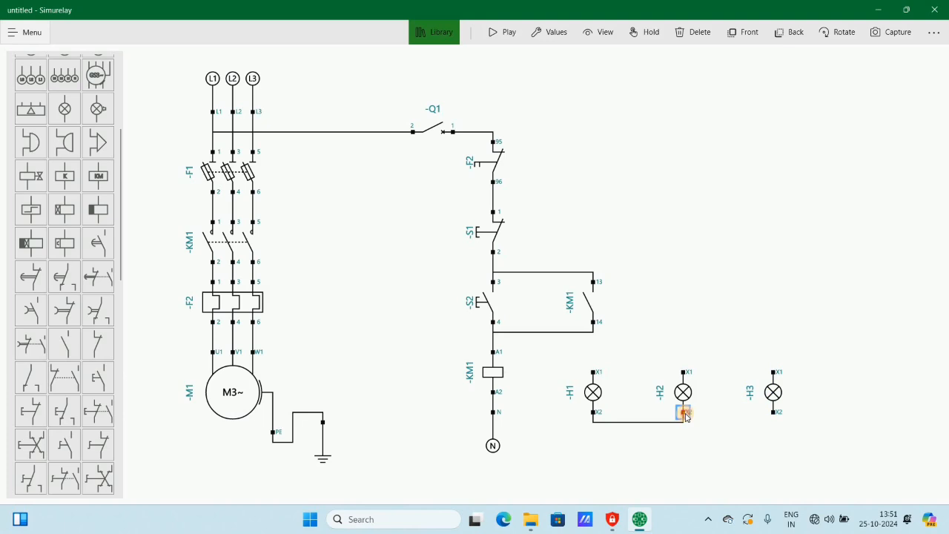
click(684, 413)
click(773, 413)
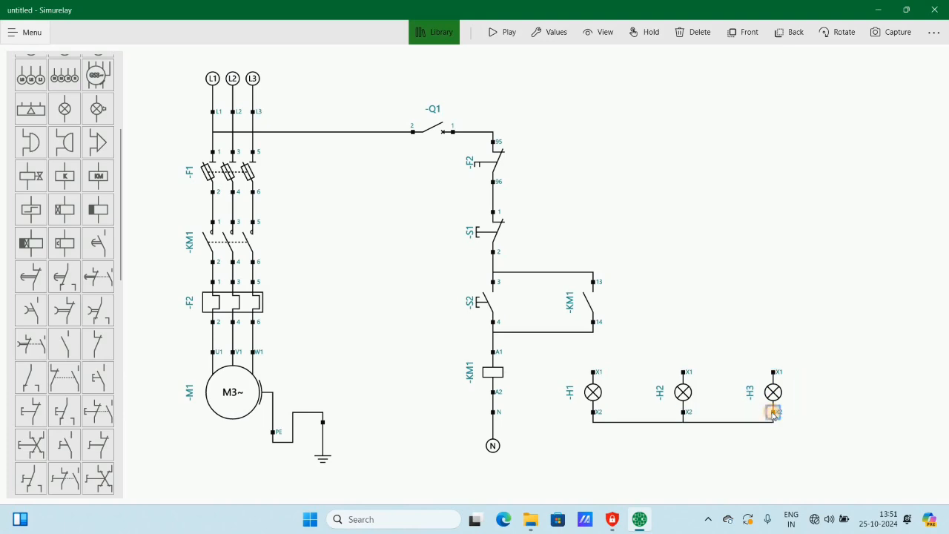
click(599, 416)
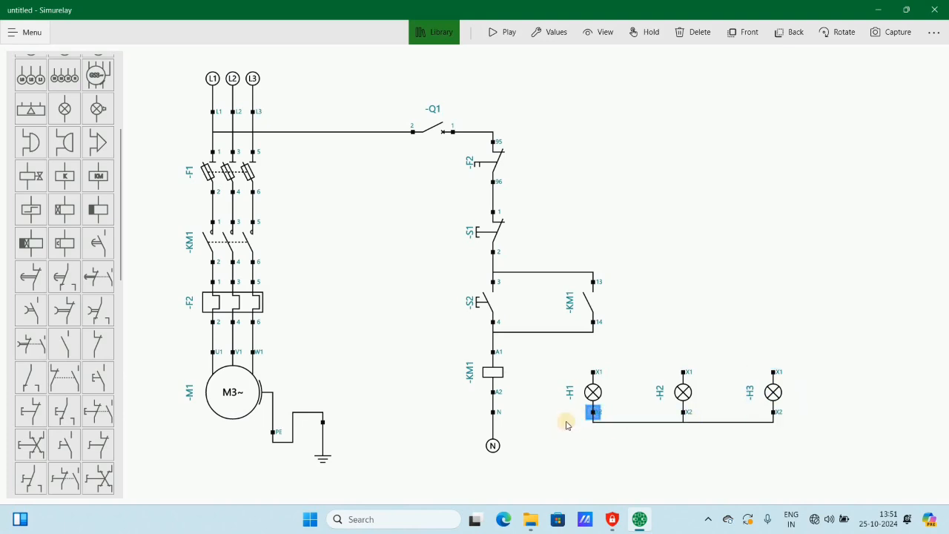
click(495, 412)
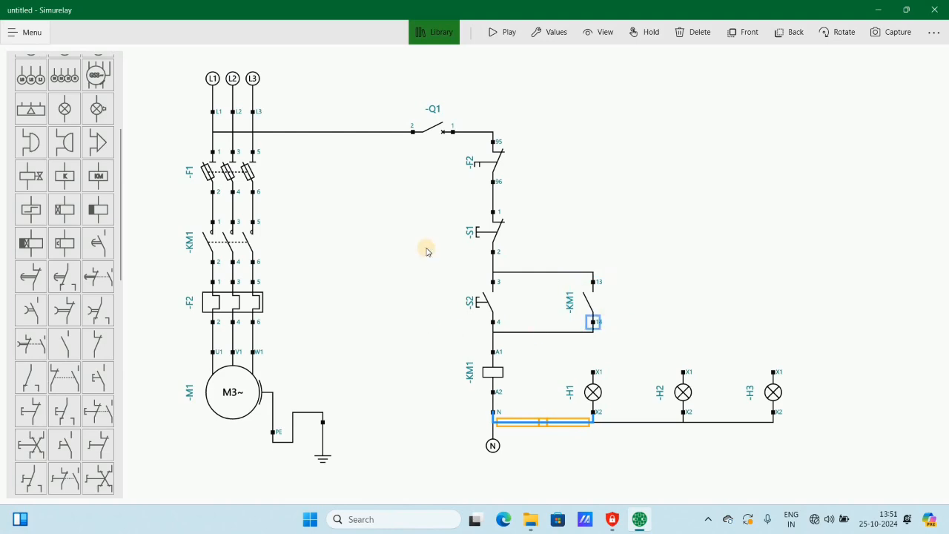
Simulate the circuit with F1 and Q1 closed, operating start button S2, stop button S1 and S2 again before ending the simulation.
click(492, 26)
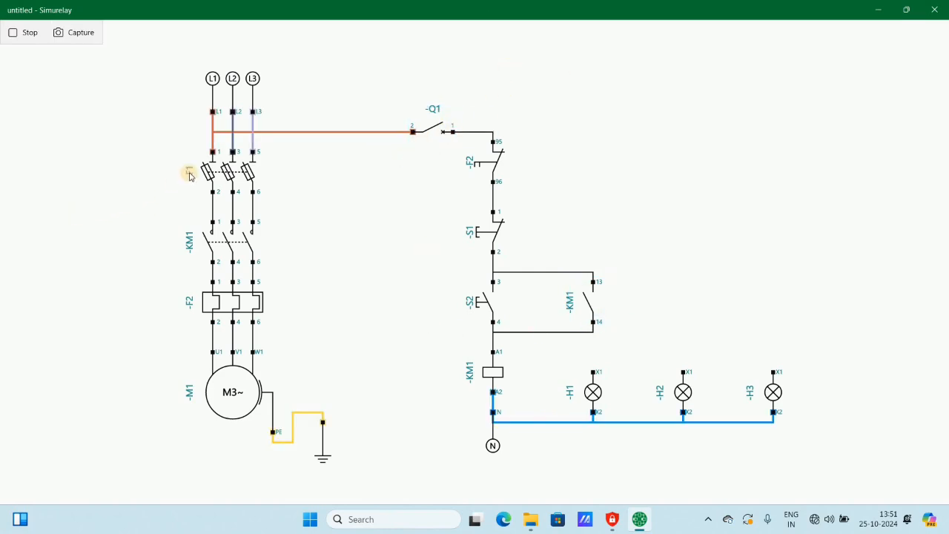
click(189, 173)
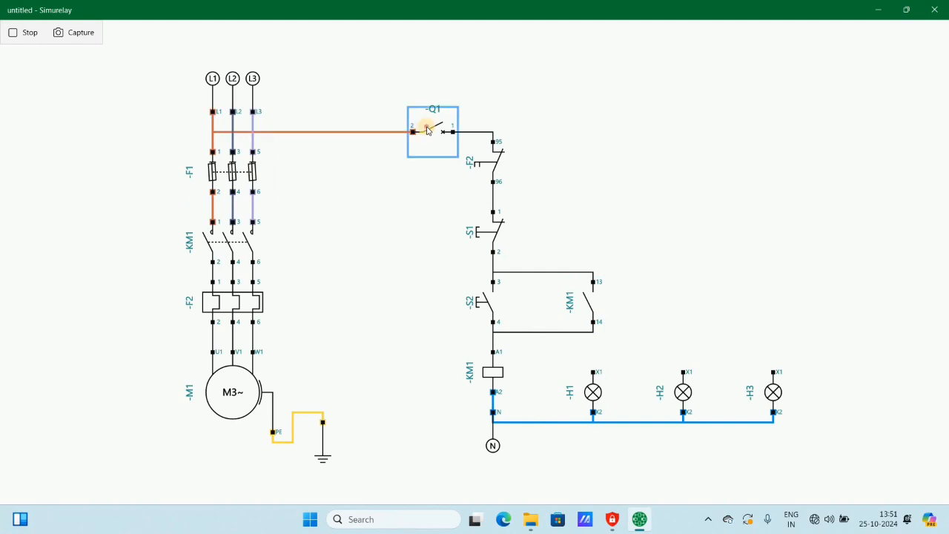
click(419, 131)
click(486, 291)
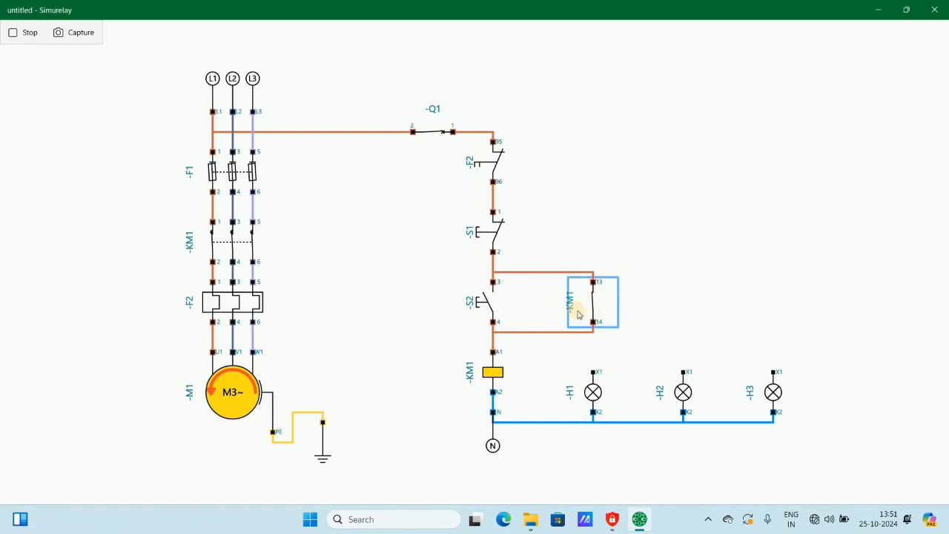
click(484, 225)
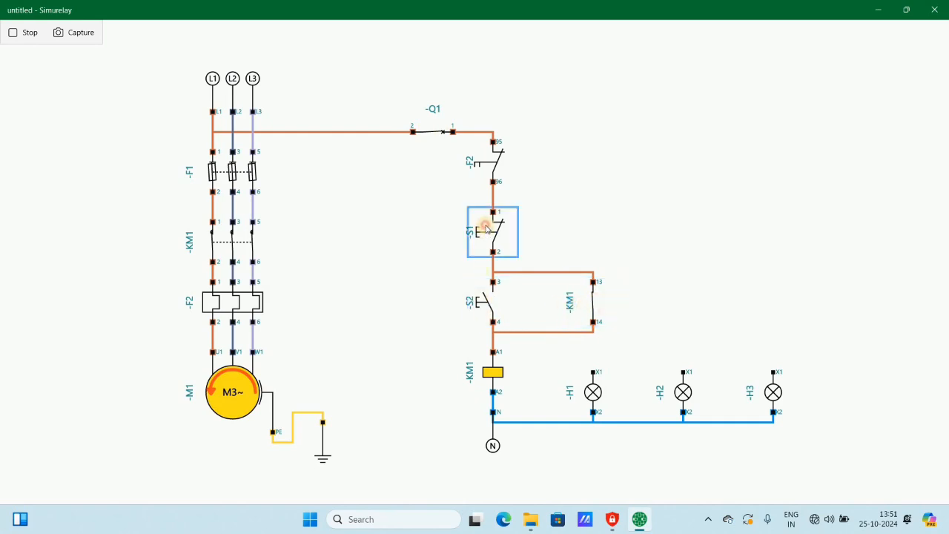
click(486, 302)
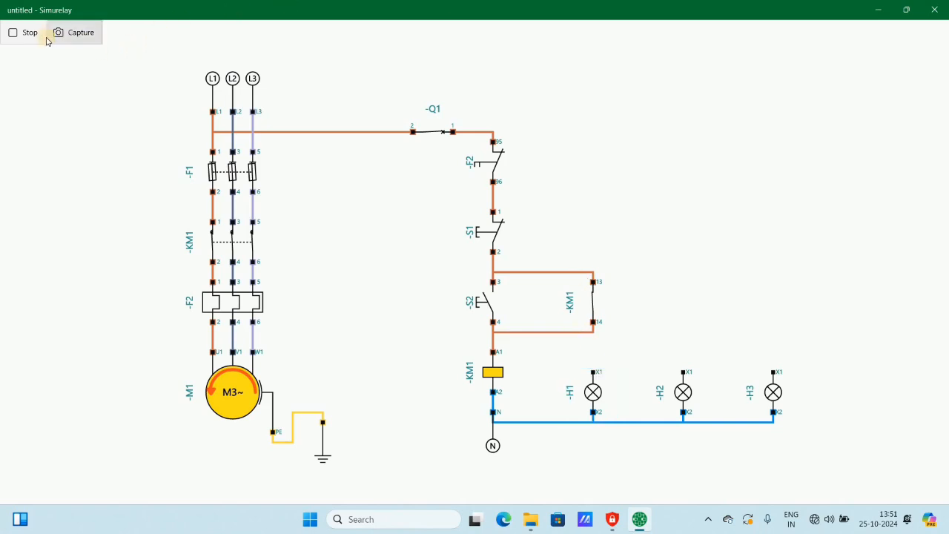
click(42, 36)
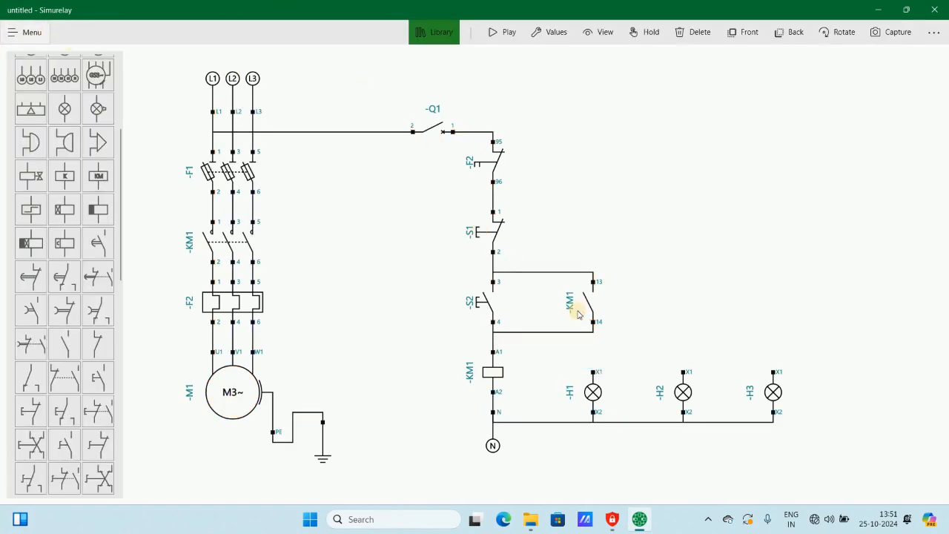
Wire KM1 auxiliary contact terminal 14 to lamp H1's X1 and test it in simulation with F1, Q1, S2 and S1.
drag(593, 322, 594, 372)
click(512, 36)
click(251, 174)
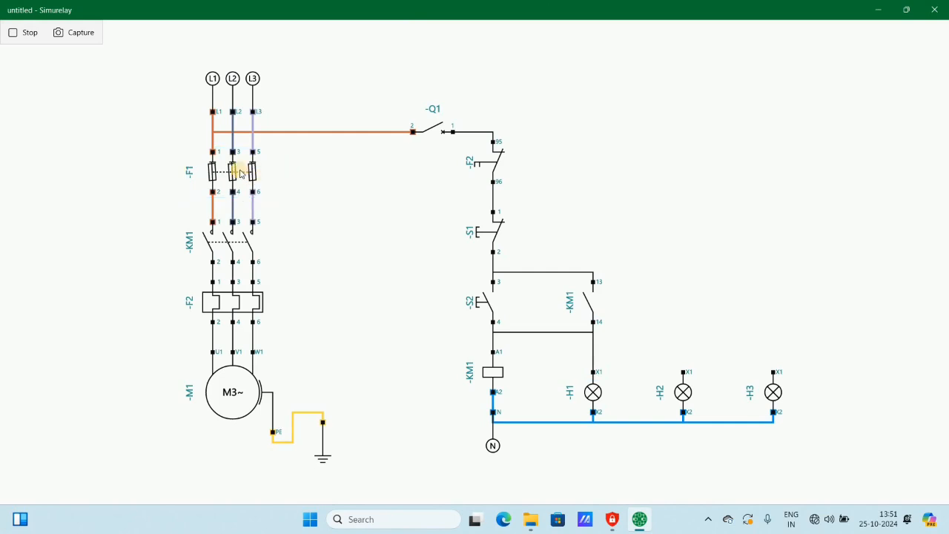
click(436, 131)
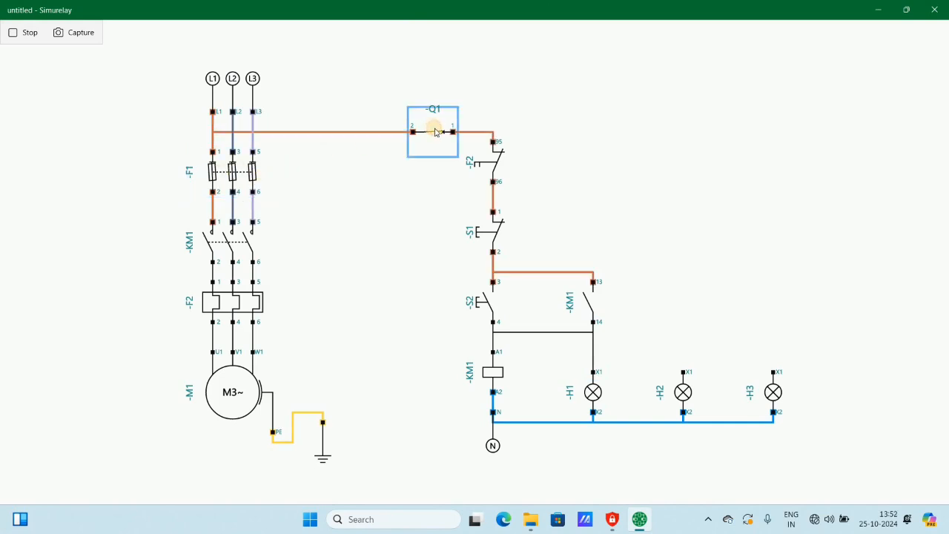
click(484, 300)
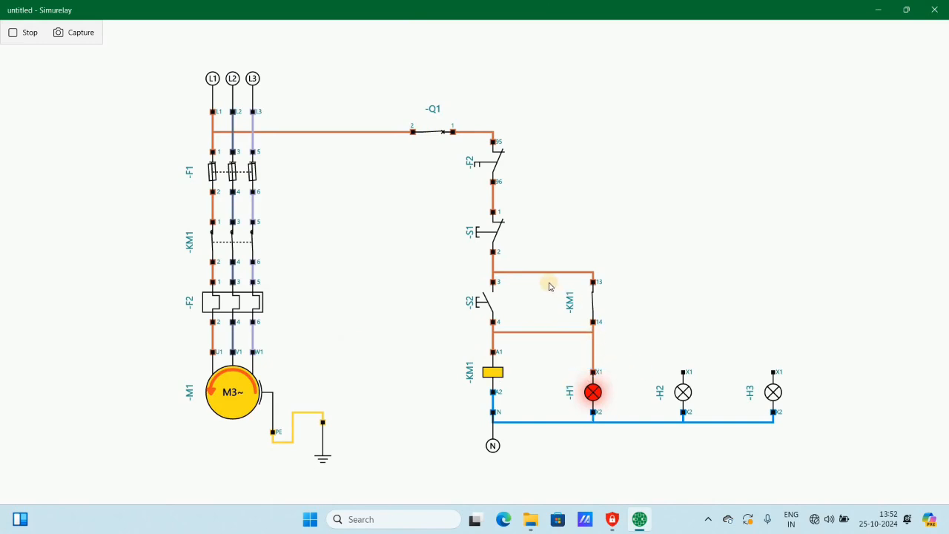
click(488, 244)
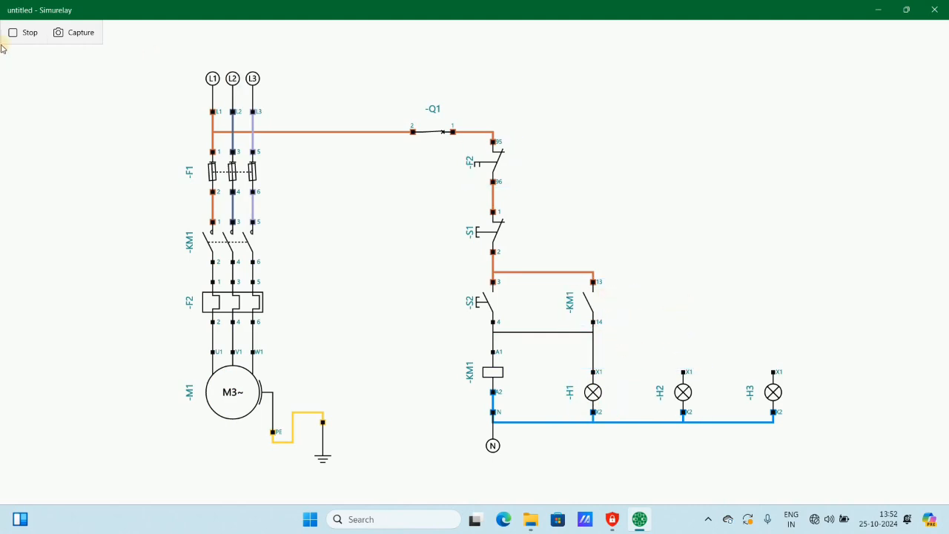
click(28, 34)
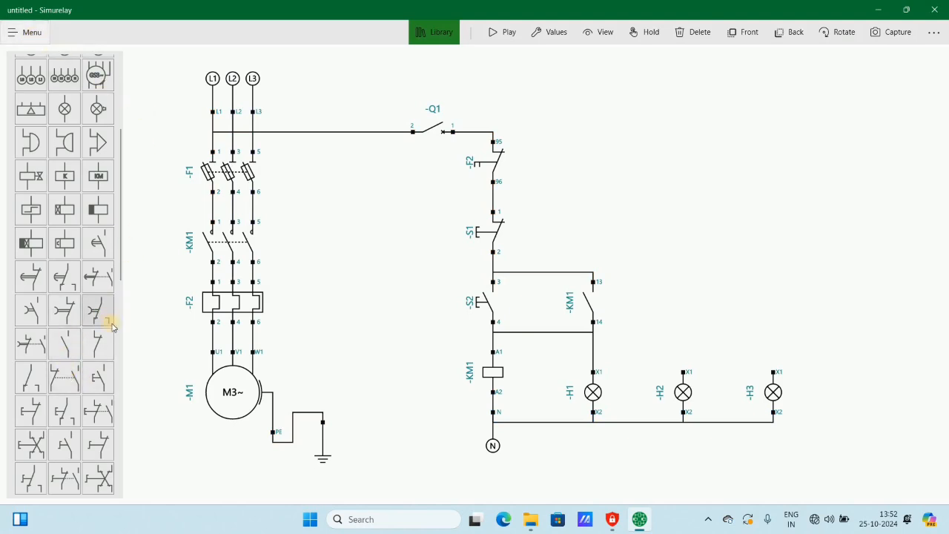
Place a normally closed contact above lamp H2, in line with it and level with the KM1 holding contact.
click(95, 343)
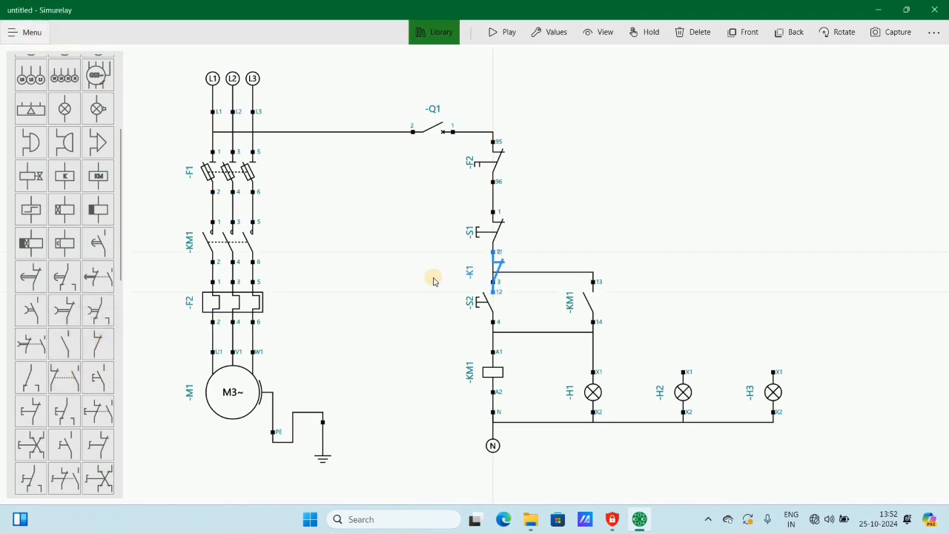
click(494, 262)
drag(590, 271, 692, 312)
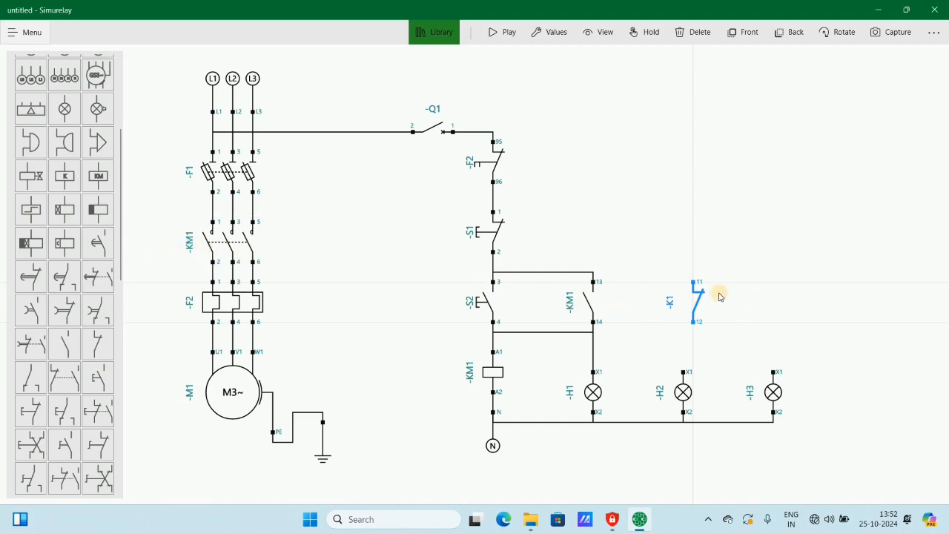
drag(688, 298, 681, 303)
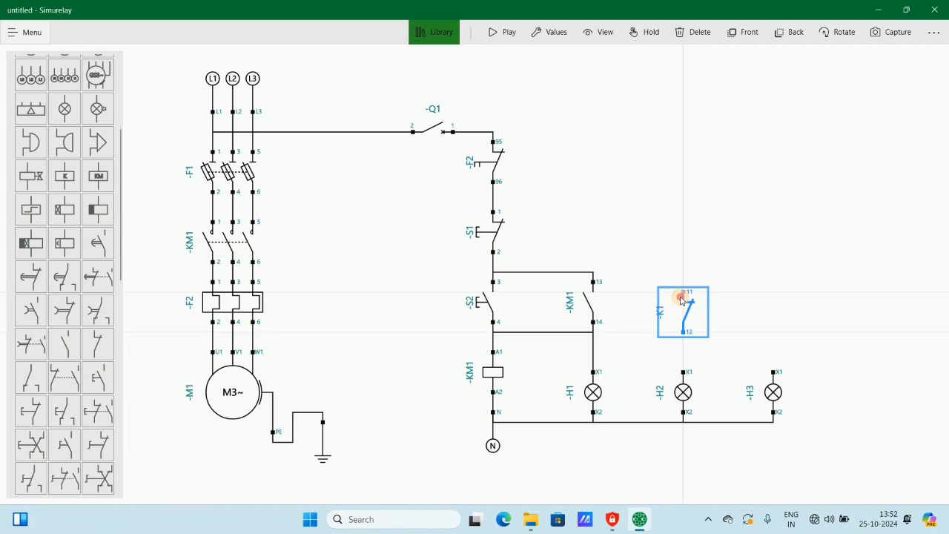
mouse_move(681, 299)
mouse_down()
mouse_move(661, 284)
mouse_move(672, 282)
mouse_move(677, 294)
mouse_up()
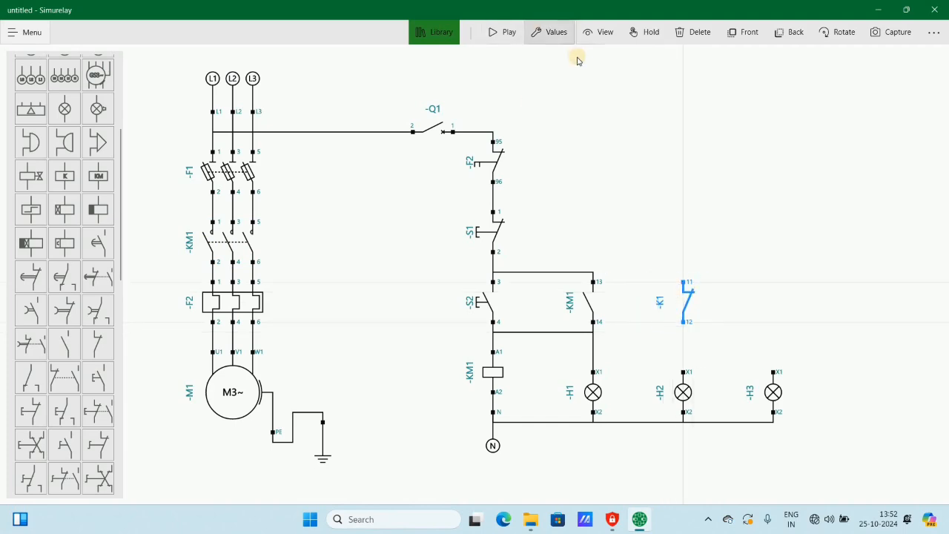
Change the tag of the normally closed contact above lamp H2 to -KM, keeping number 1.
click(557, 38)
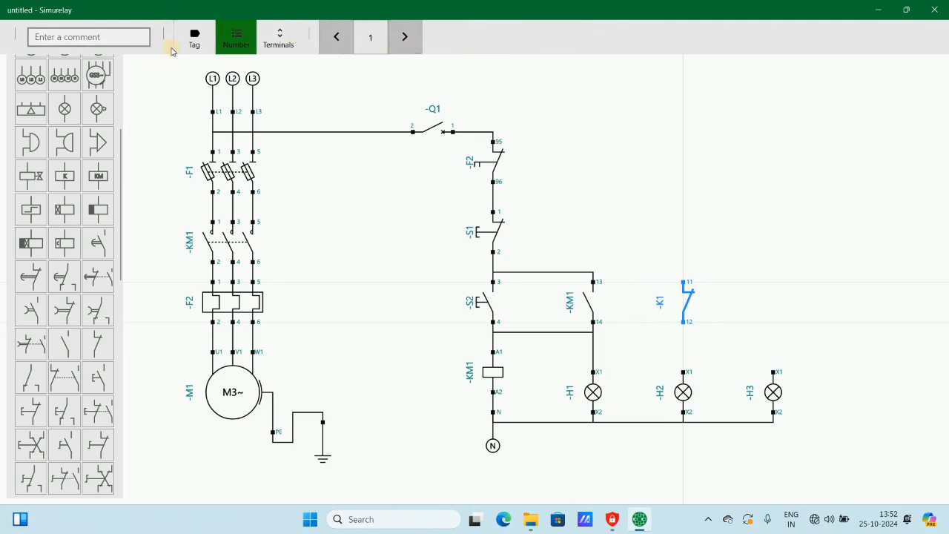
click(195, 37)
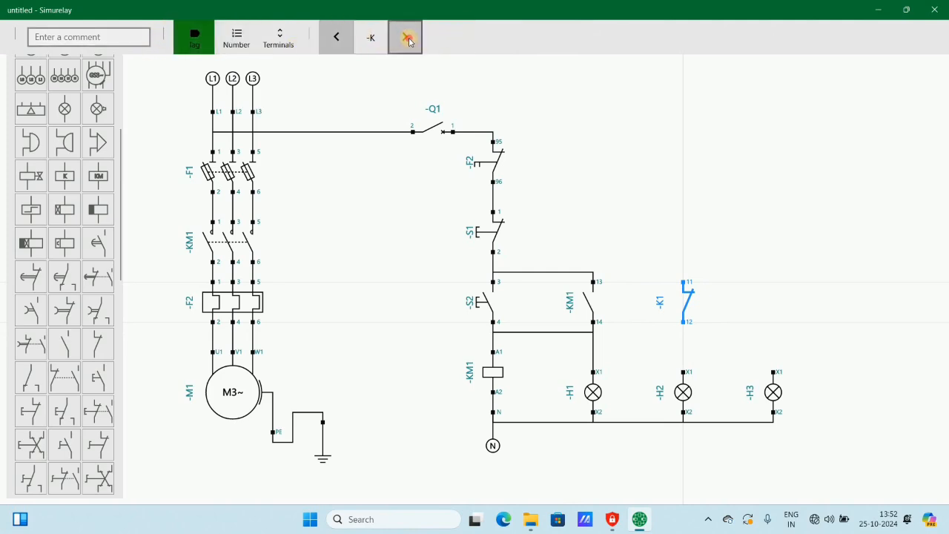
click(409, 41)
click(646, 212)
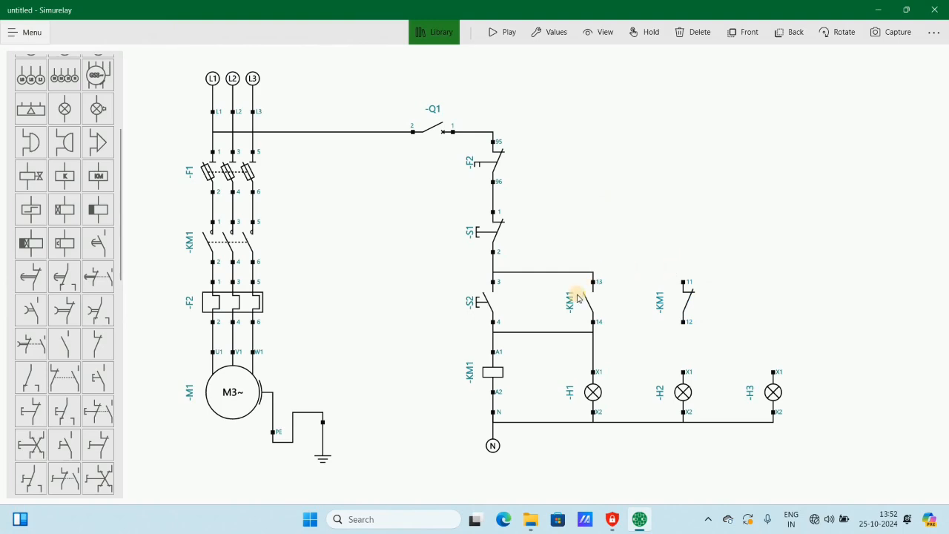
Wire the normally closed KM1 contact's terminal 11 to holding contact terminal 13, and its terminal 12 to lamp H2's X1.
click(595, 281)
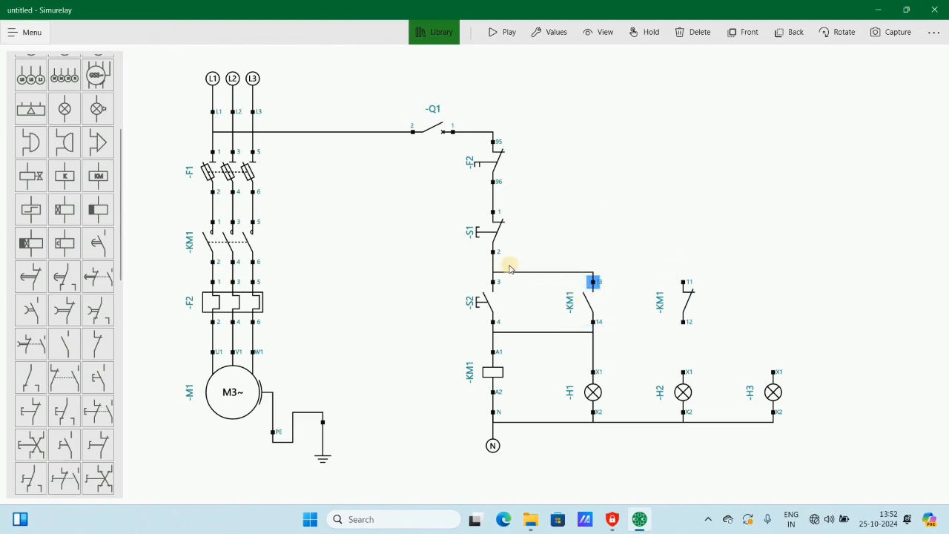
click(594, 282)
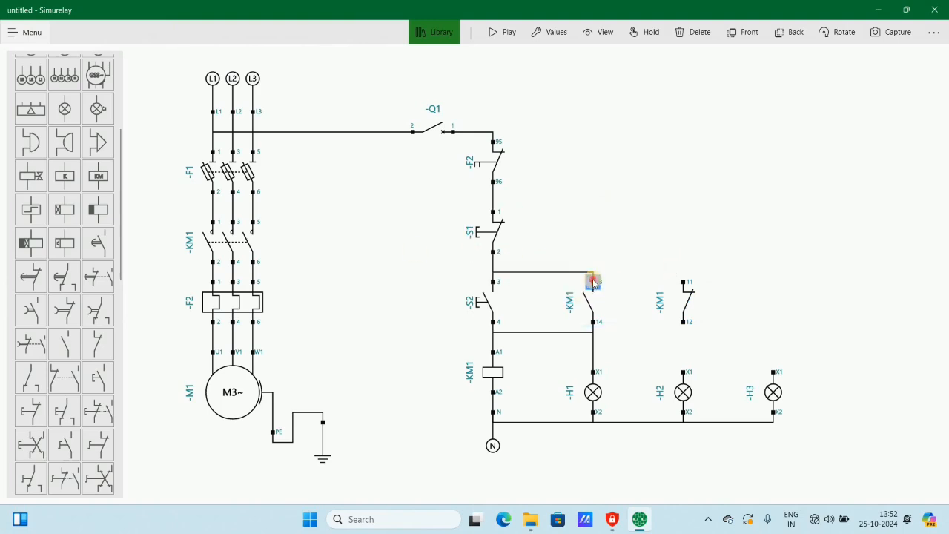
click(683, 282)
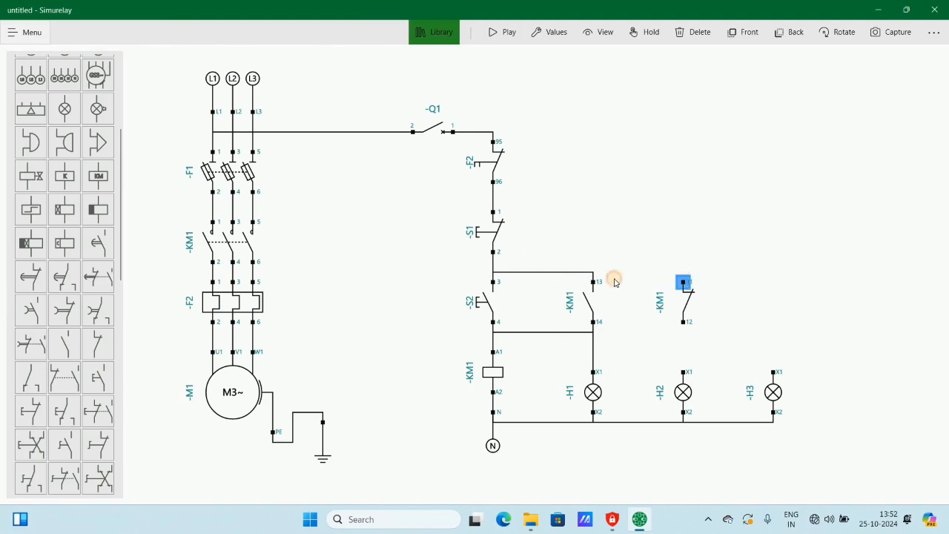
click(594, 281)
click(683, 322)
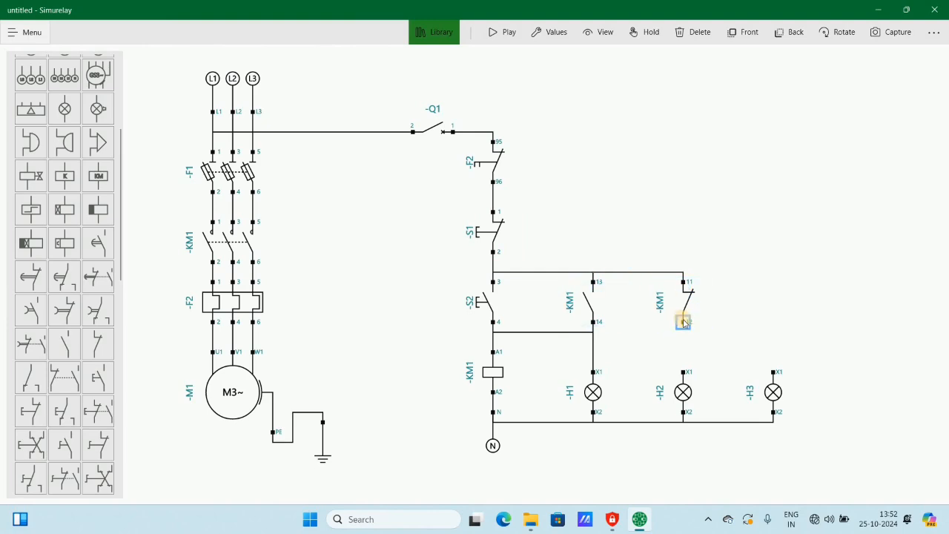
click(685, 371)
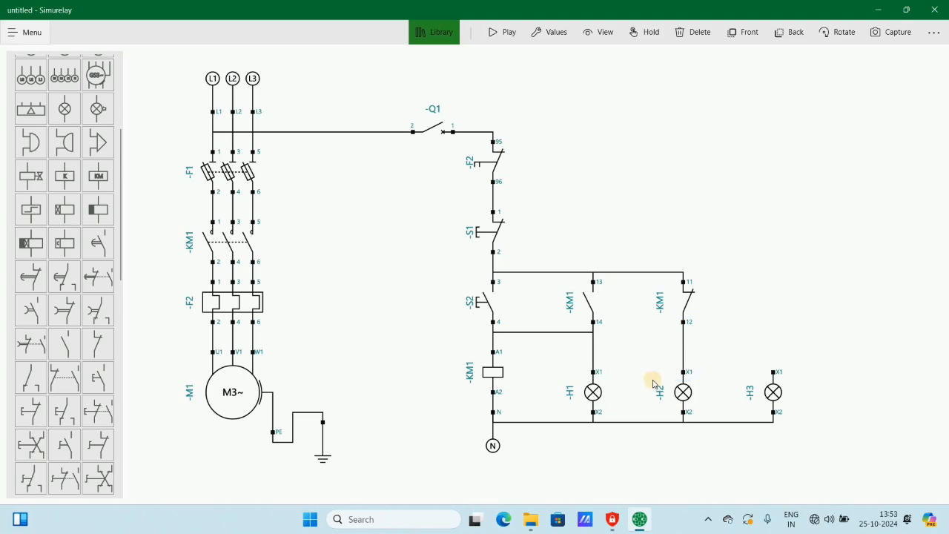
Set the colour of signal lamp H2 to green.
click(696, 417)
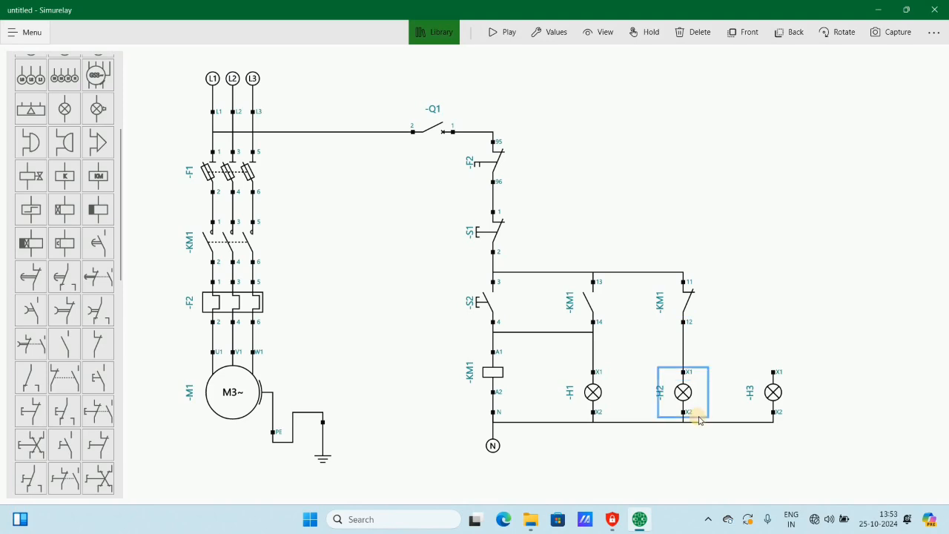
click(565, 35)
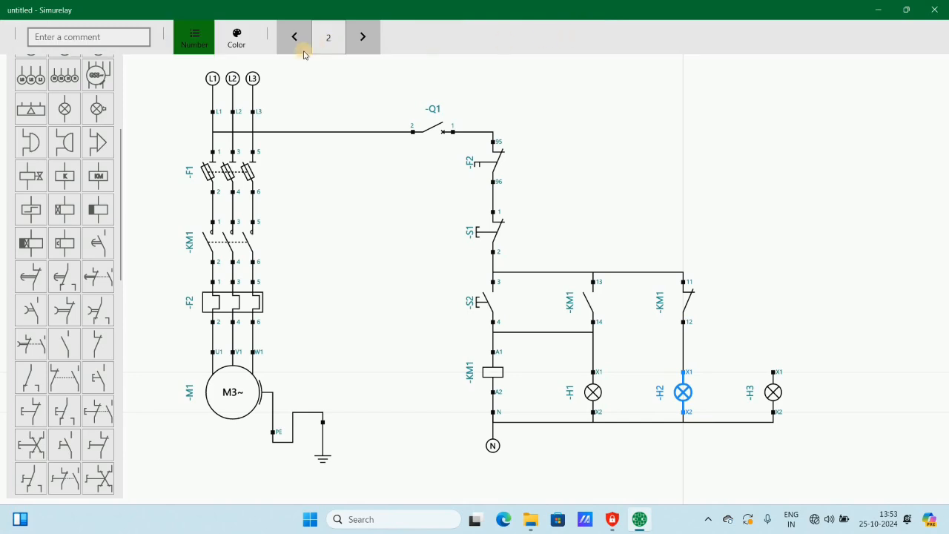
click(250, 38)
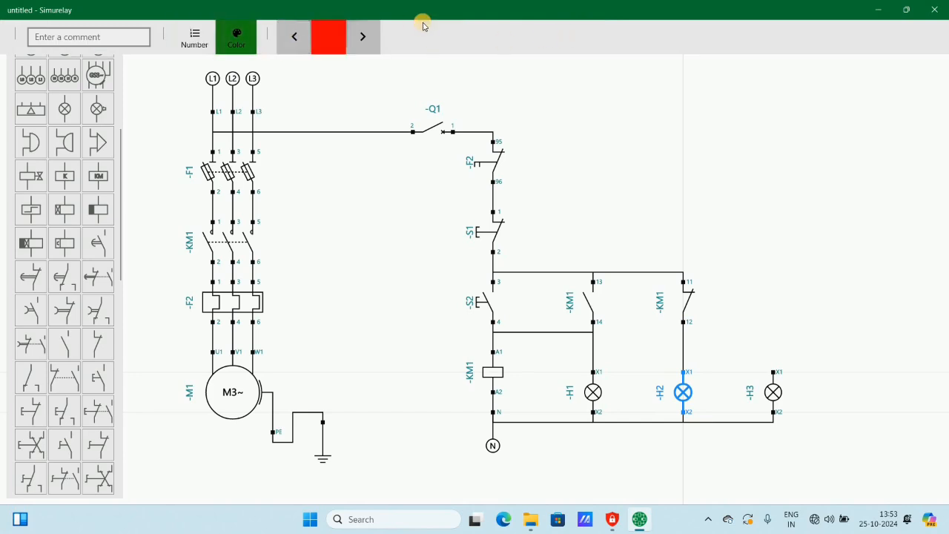
click(362, 36)
click(757, 177)
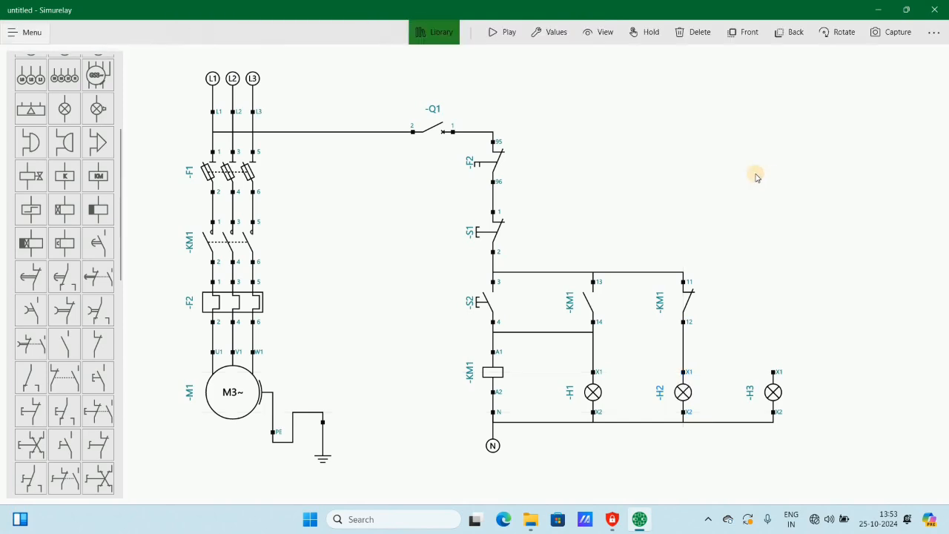
Test lamps H1 and H2 in simulation by closing F1 and Q1 and operating S2 and S1 through two start-stop cycles.
click(519, 30)
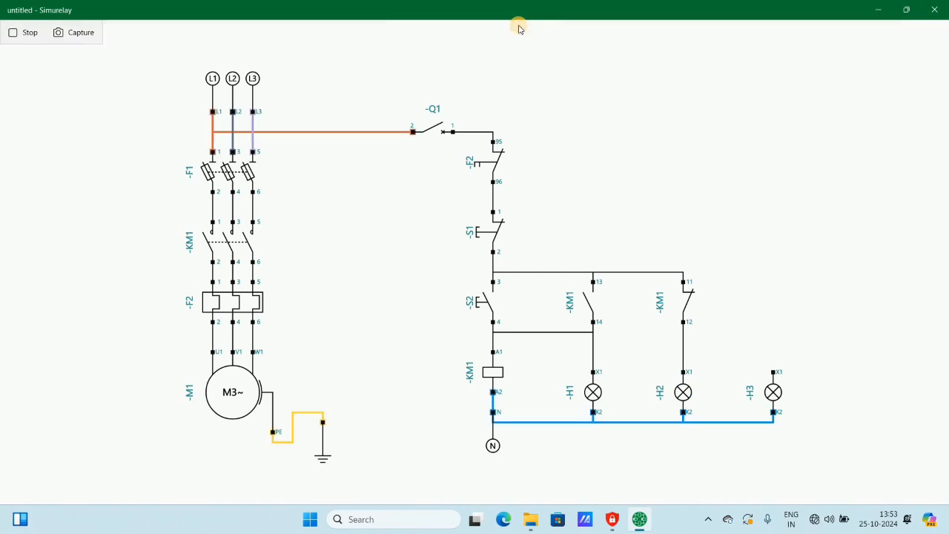
click(264, 161)
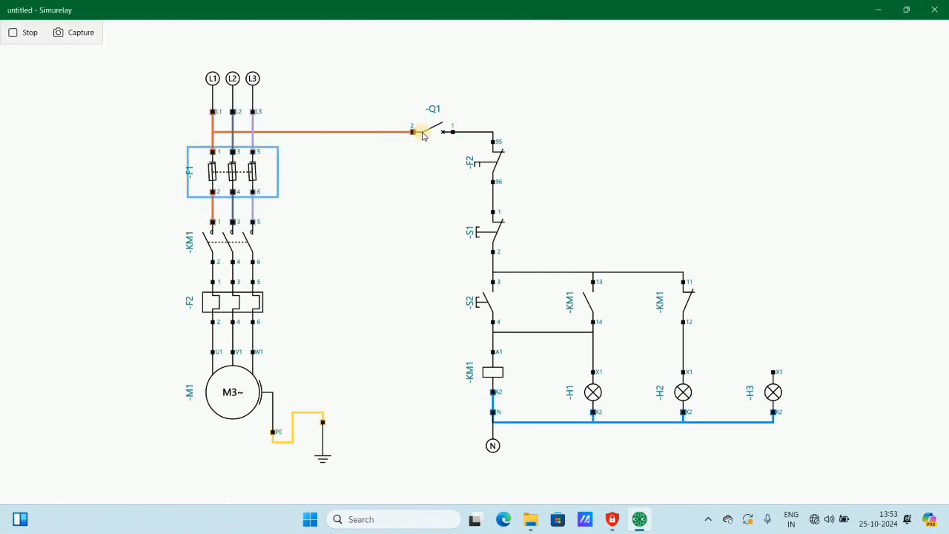
click(423, 136)
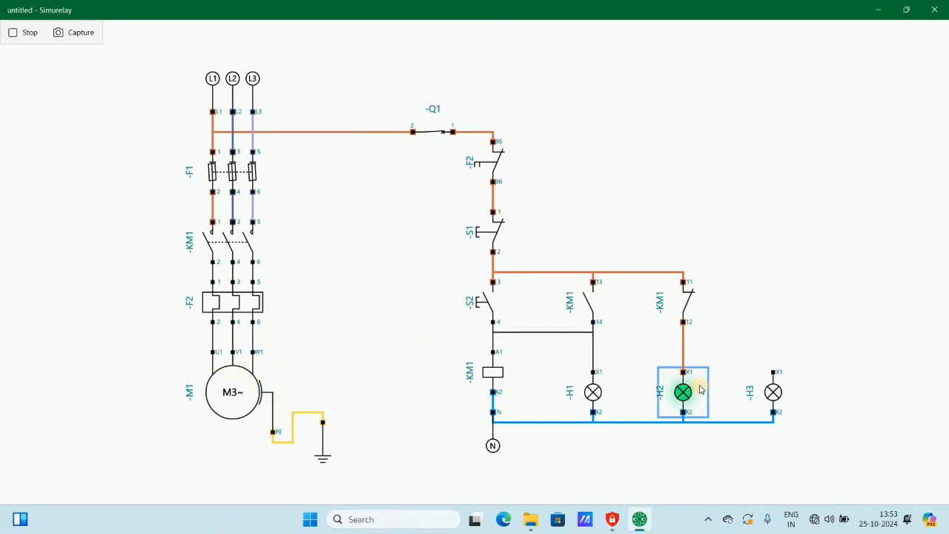
click(484, 300)
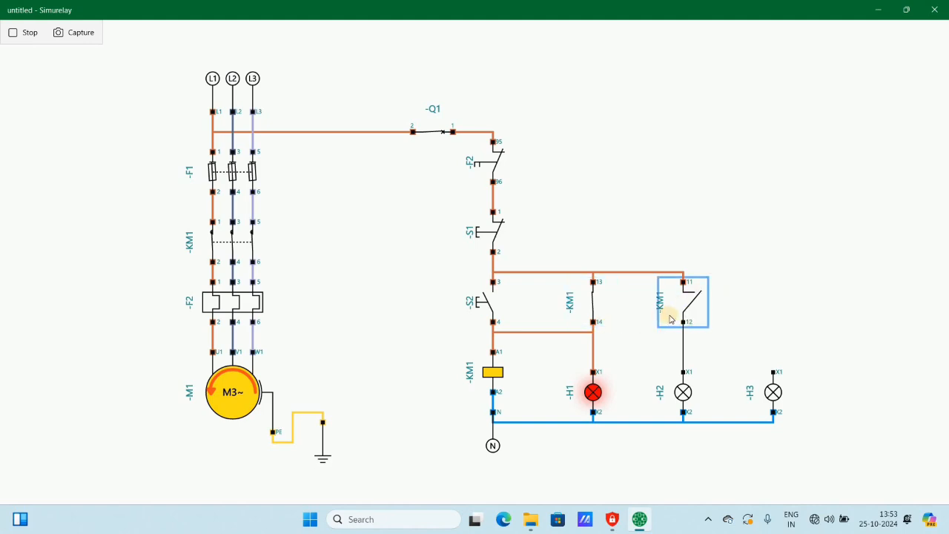
click(507, 239)
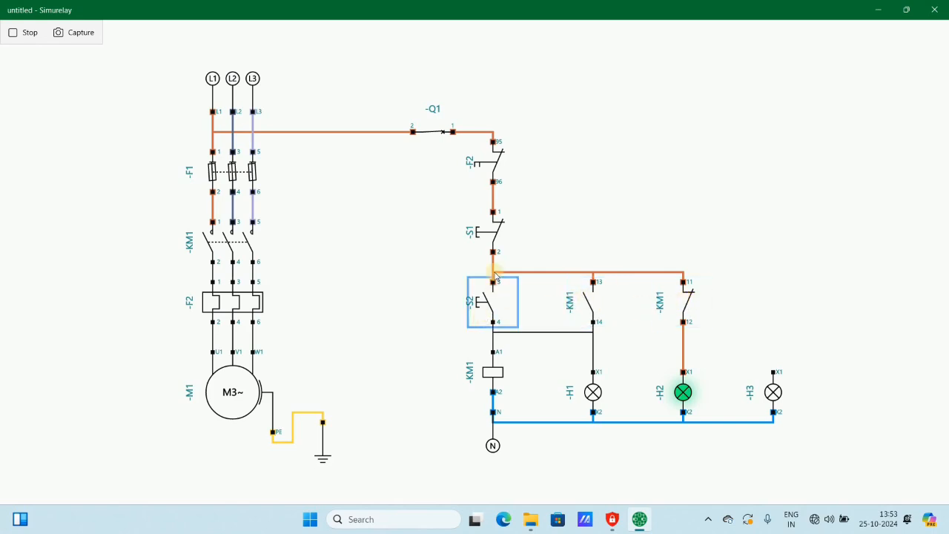
click(496, 251)
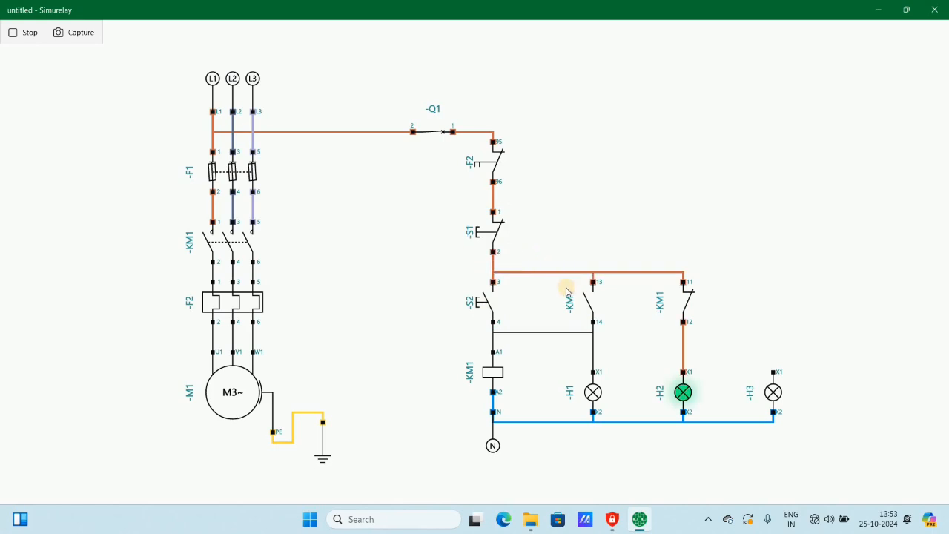
click(517, 290)
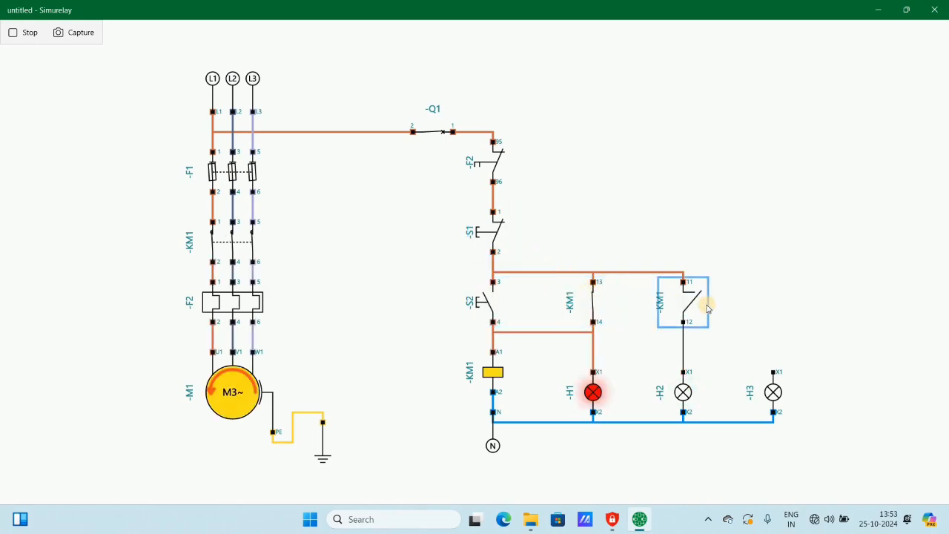
click(490, 224)
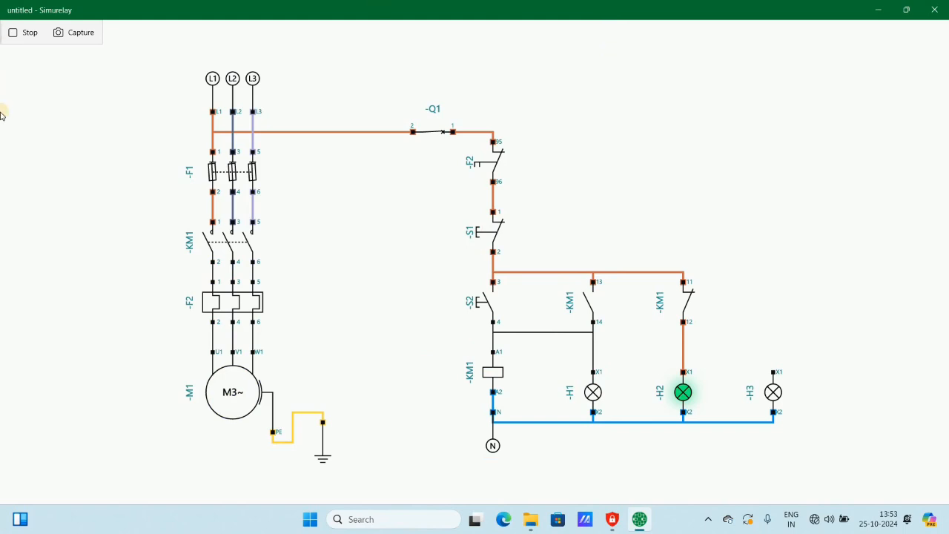
click(30, 33)
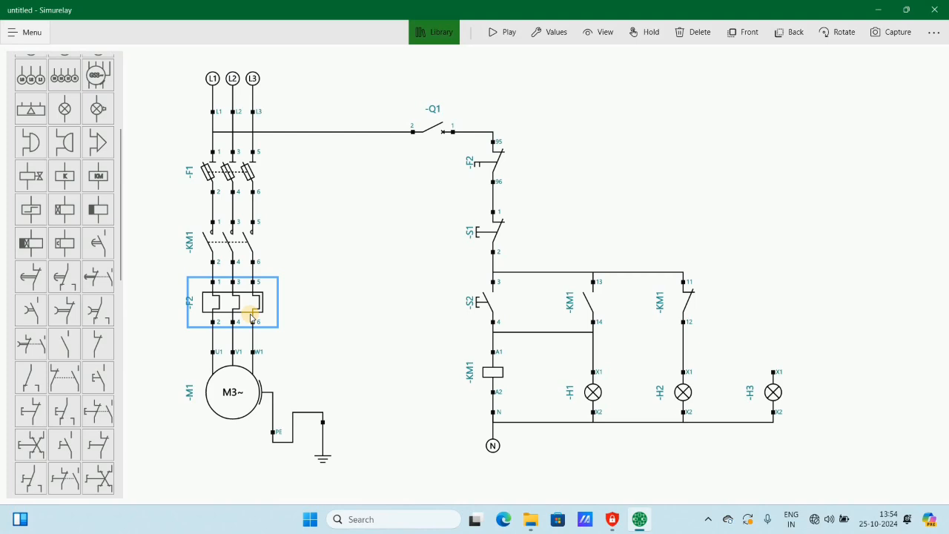
click(249, 409)
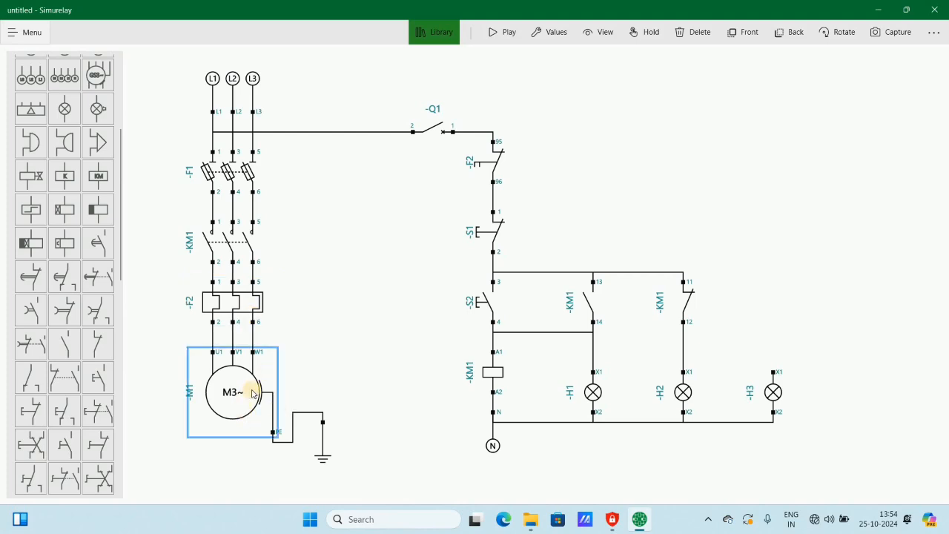
click(255, 353)
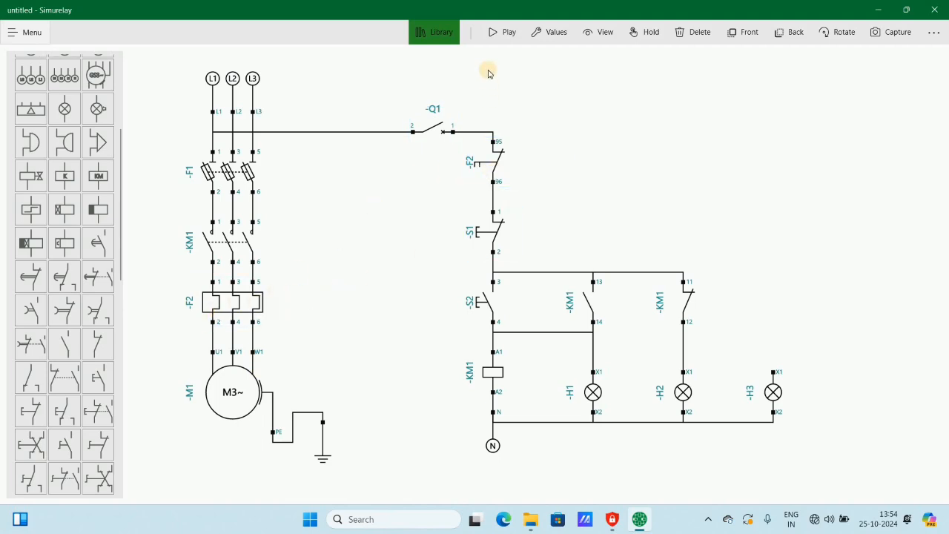
Run the simulation with Q1 and F1 closed, and start the motor with S2.
click(509, 32)
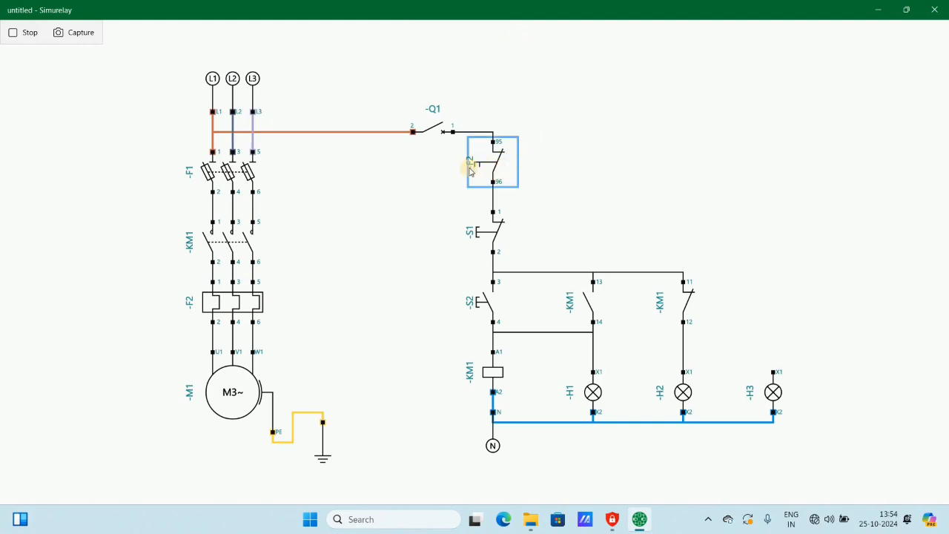
click(420, 145)
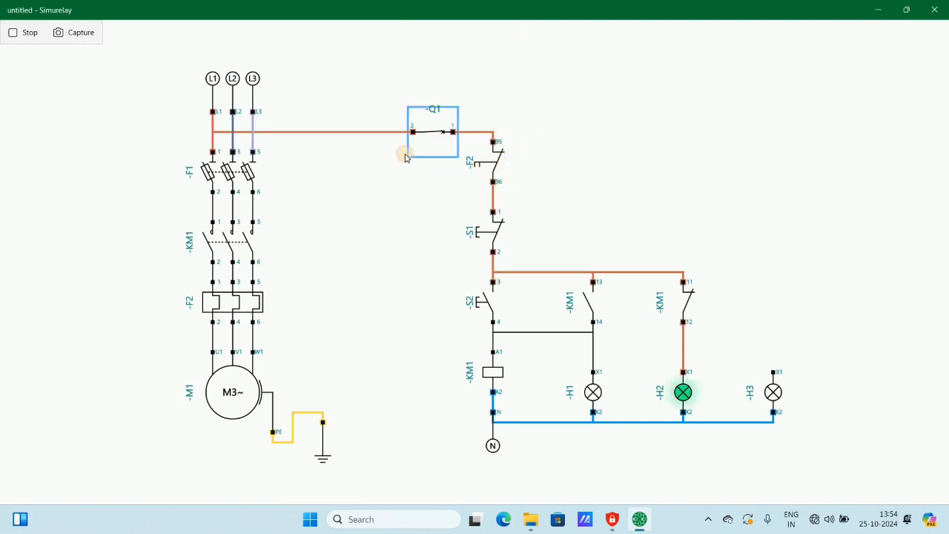
click(210, 175)
click(505, 308)
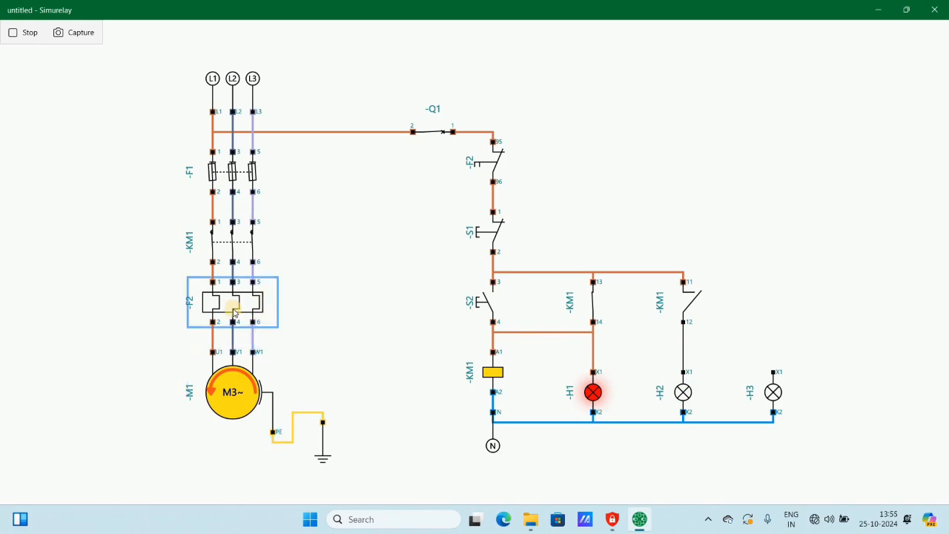
Trip and reset thermal overload relay F2 twice to check how its 95-96 contact affects the control circuit.
click(234, 311)
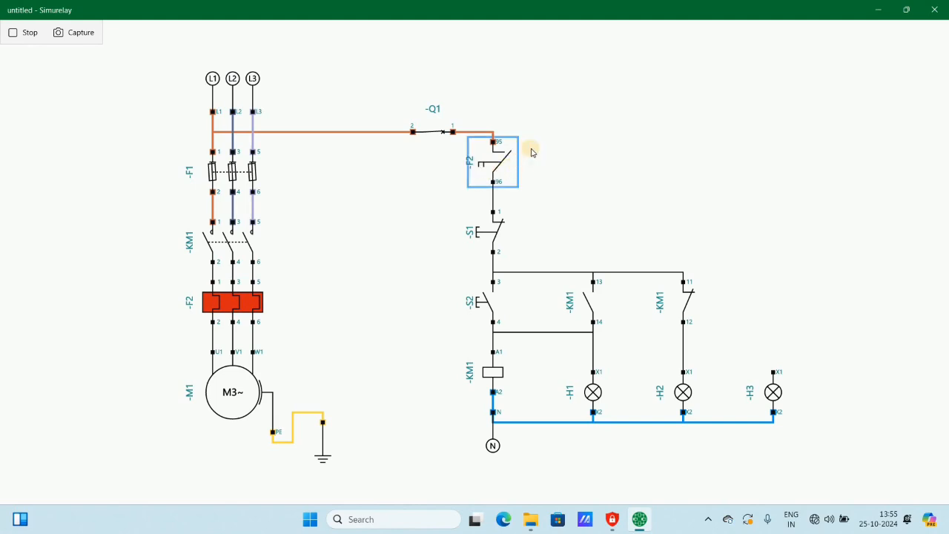
click(272, 301)
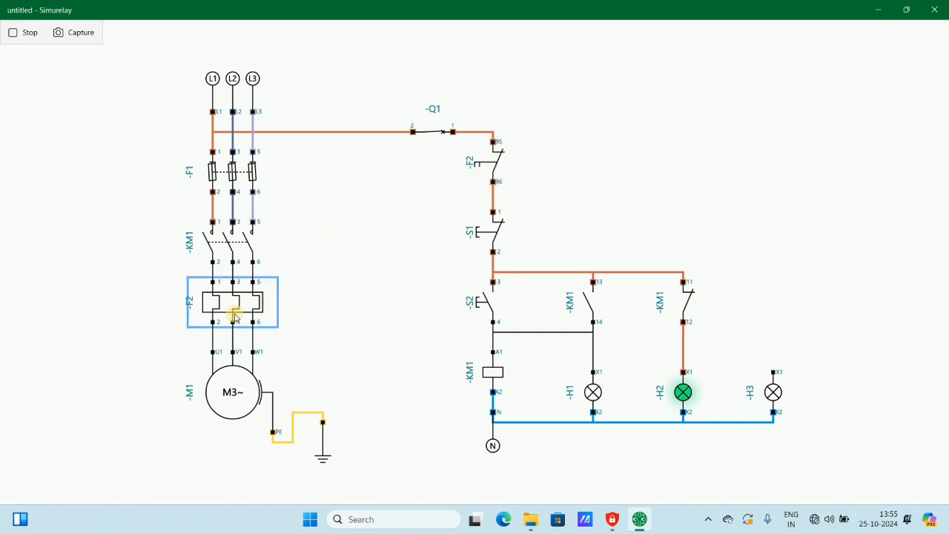
click(233, 312)
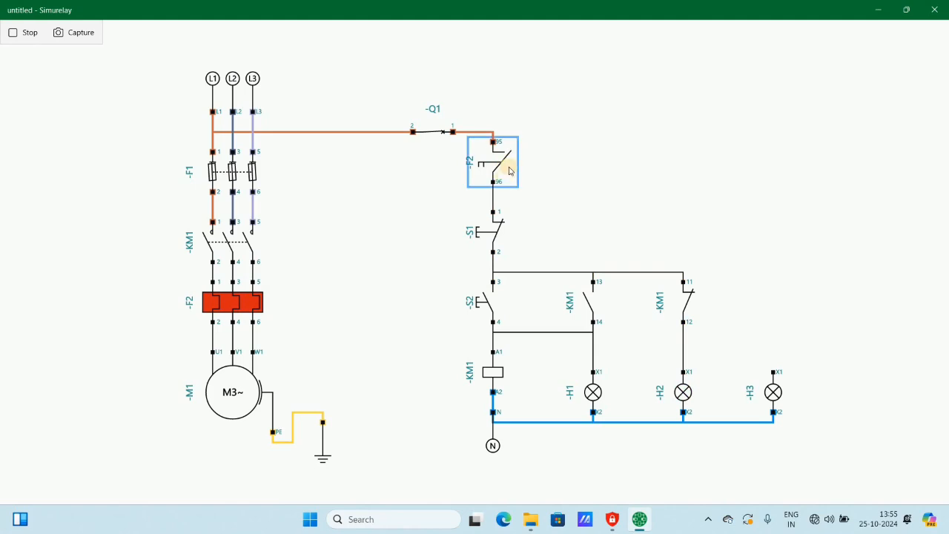
click(236, 316)
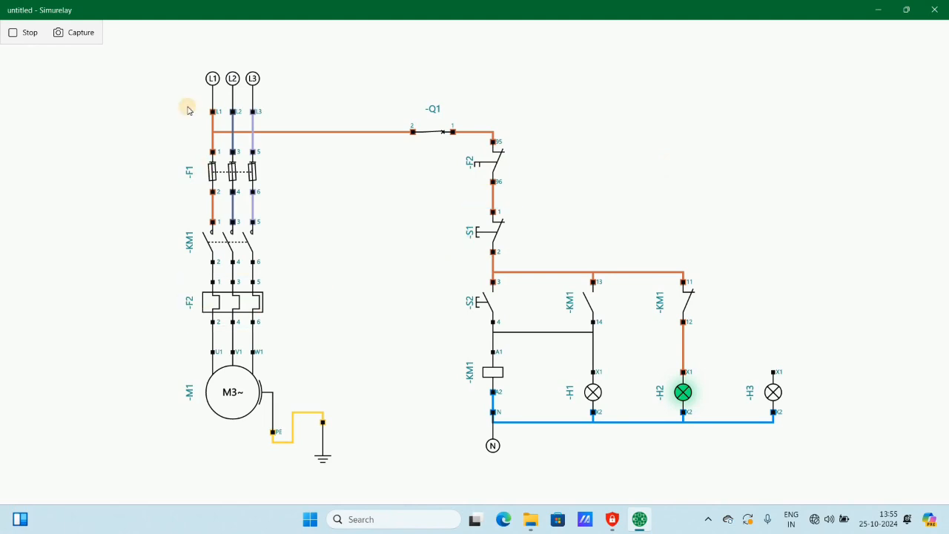
Open F1 and Q1 and end the simulation.
click(238, 175)
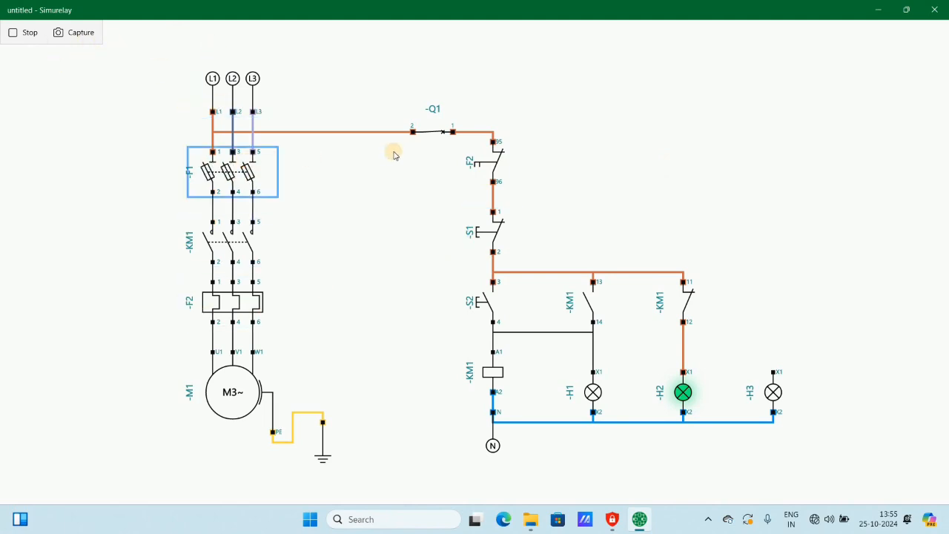
click(428, 136)
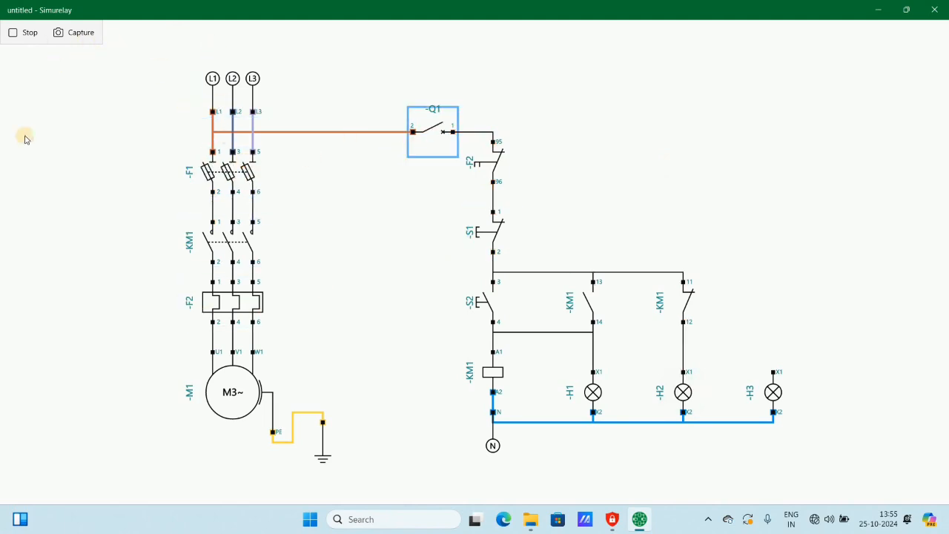
click(31, 34)
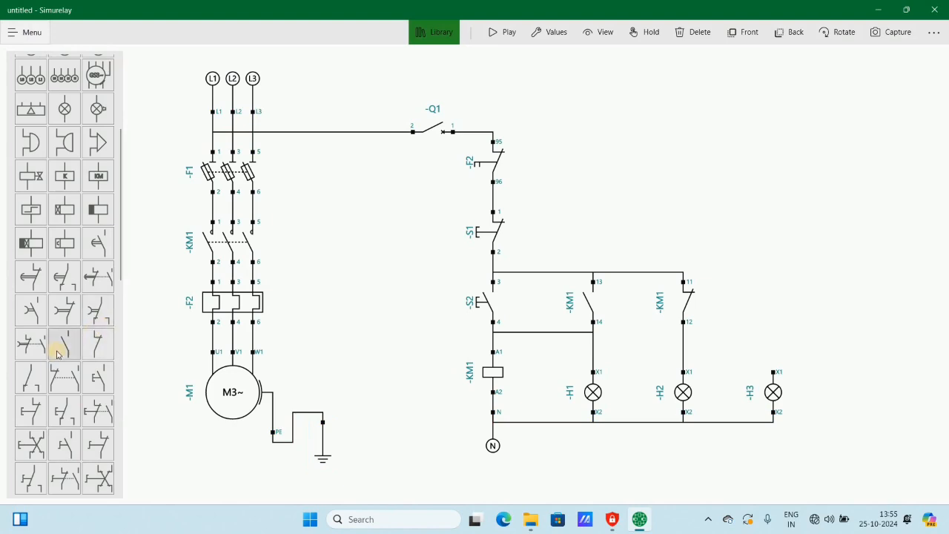
Place a normally open contact beside the F2 95-96 contact, level with it, and wire its terminal 13 to F2's terminal 95.
drag(72, 348, 614, 183)
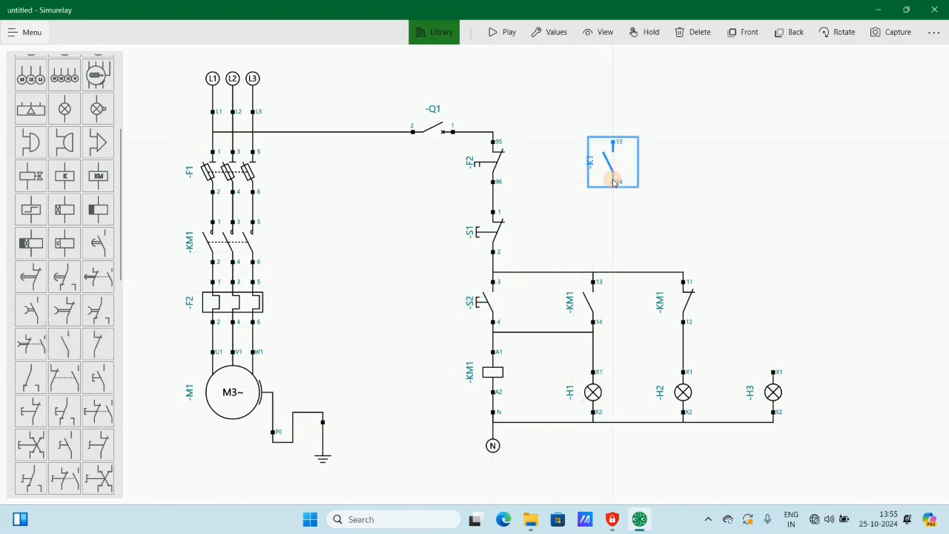
click(483, 150)
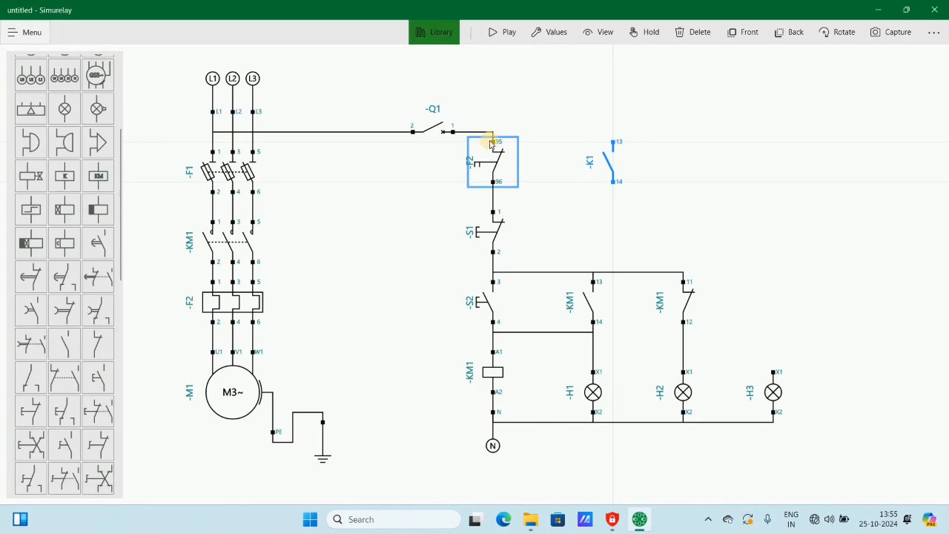
drag(490, 143, 614, 146)
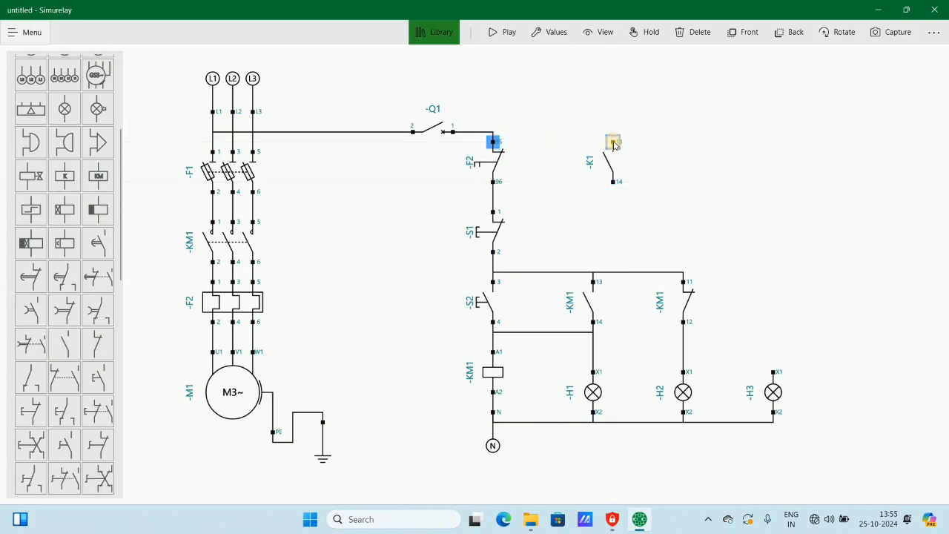
click(614, 145)
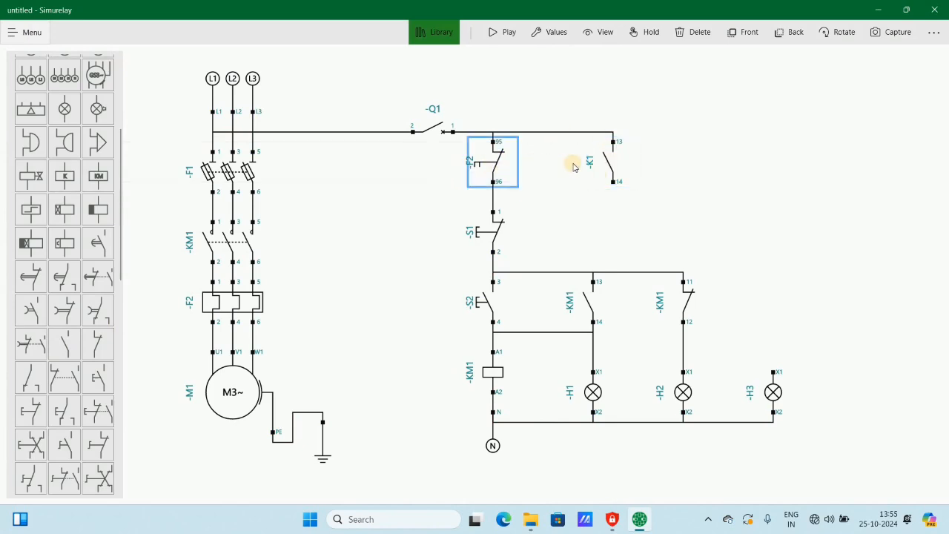
Change the new normally open contact's number to 2 and its tag to -F.
click(613, 170)
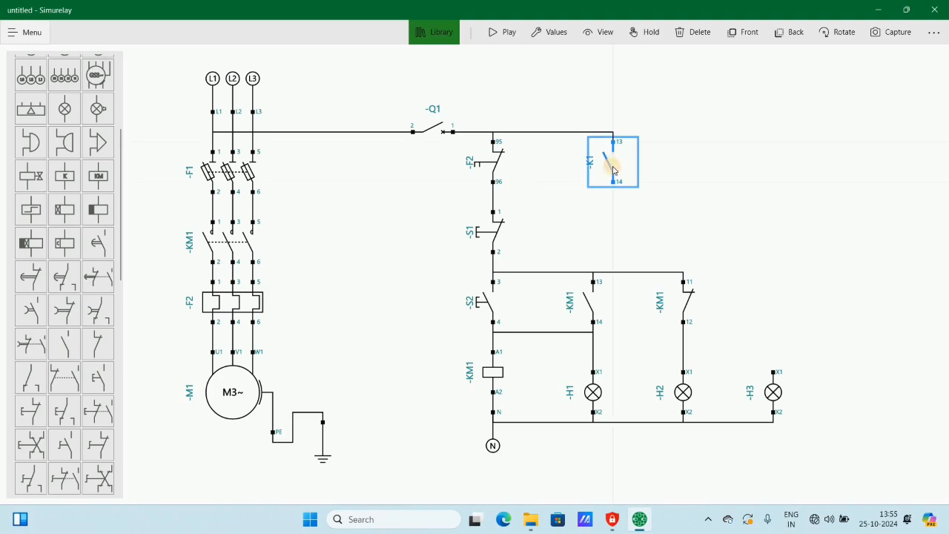
click(556, 32)
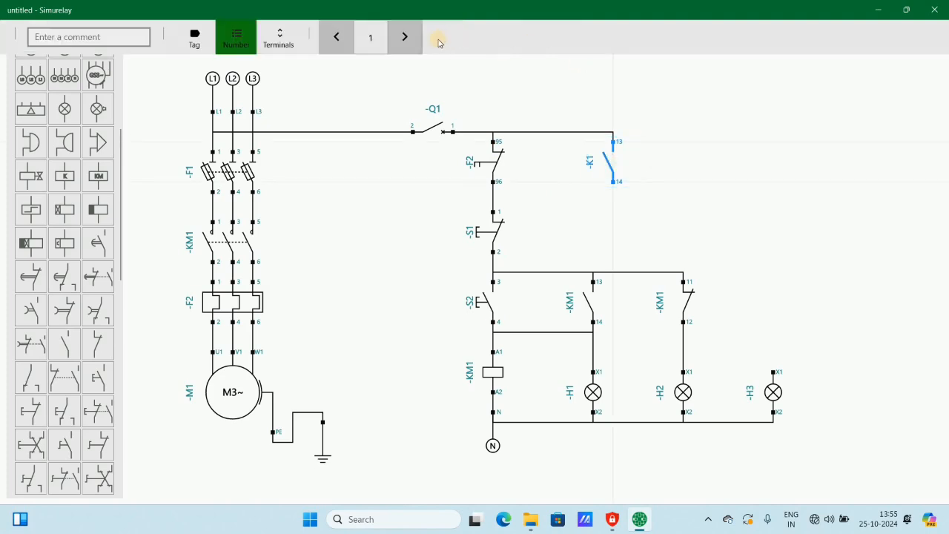
click(404, 37)
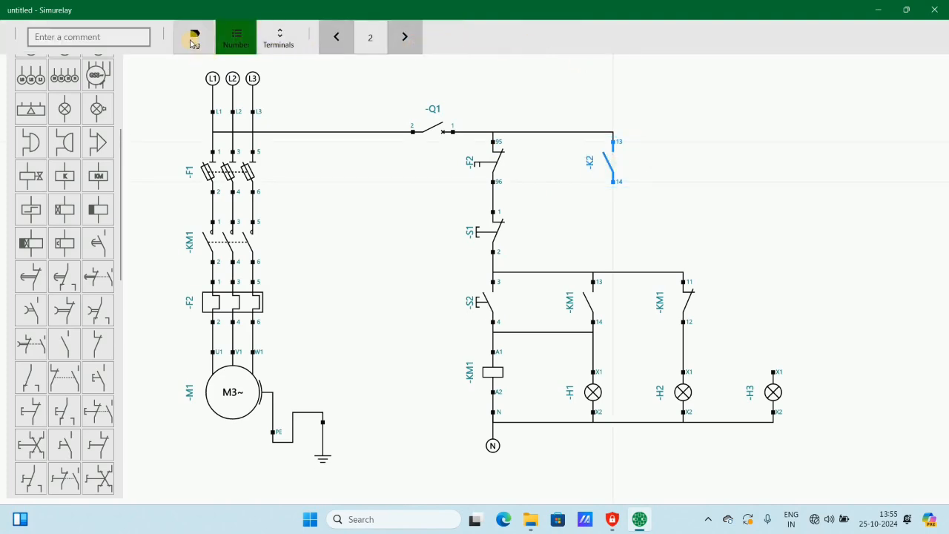
click(191, 42)
click(407, 37)
click(409, 37)
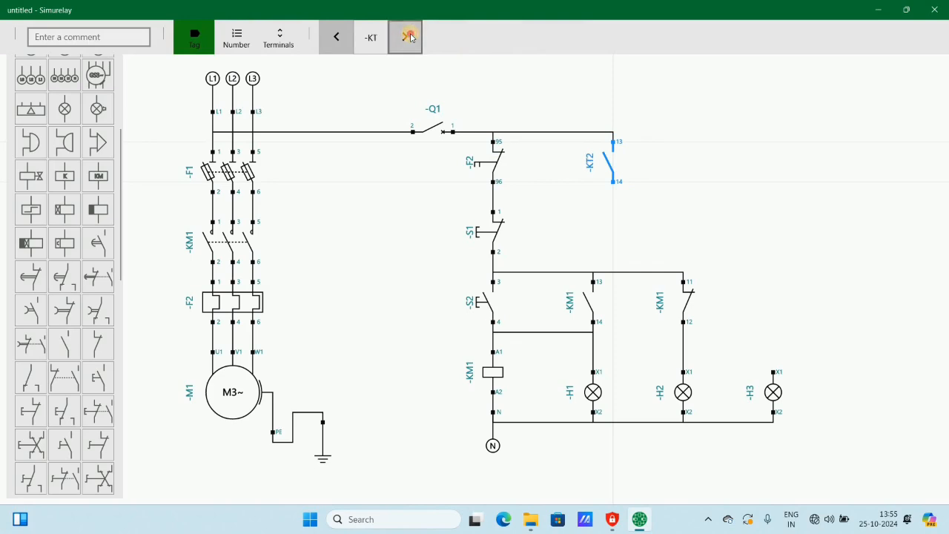
click(409, 38)
click(680, 228)
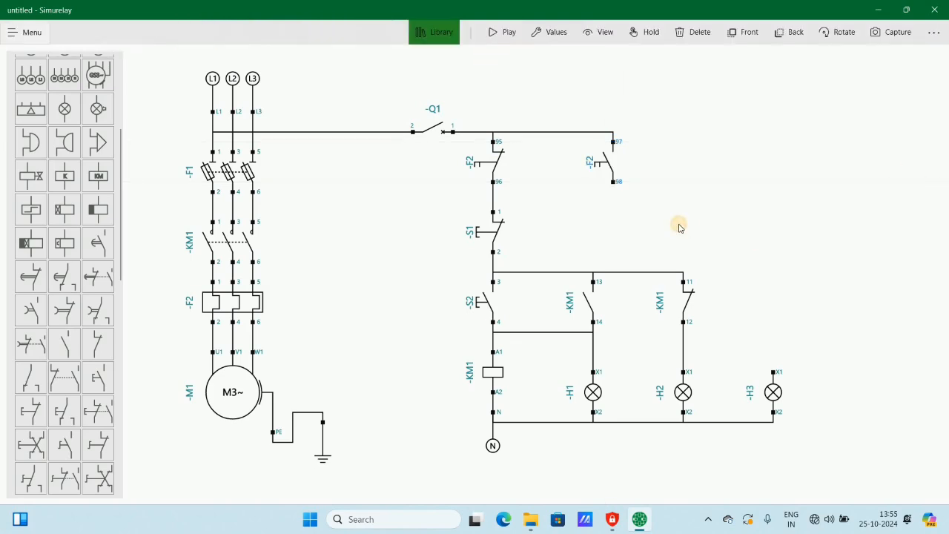
Start the simulation with F1 and Q1 closed and run motor M1 using start button S2.
click(513, 33)
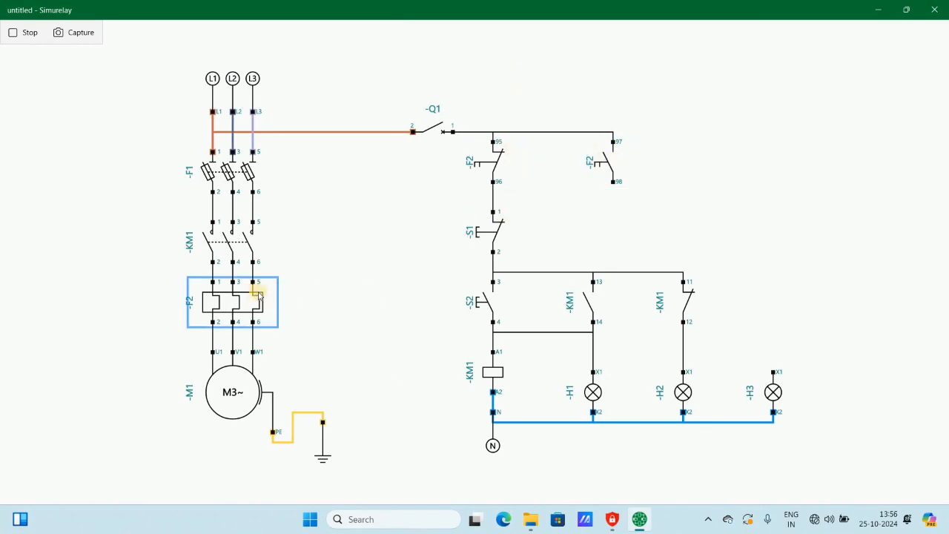
click(246, 191)
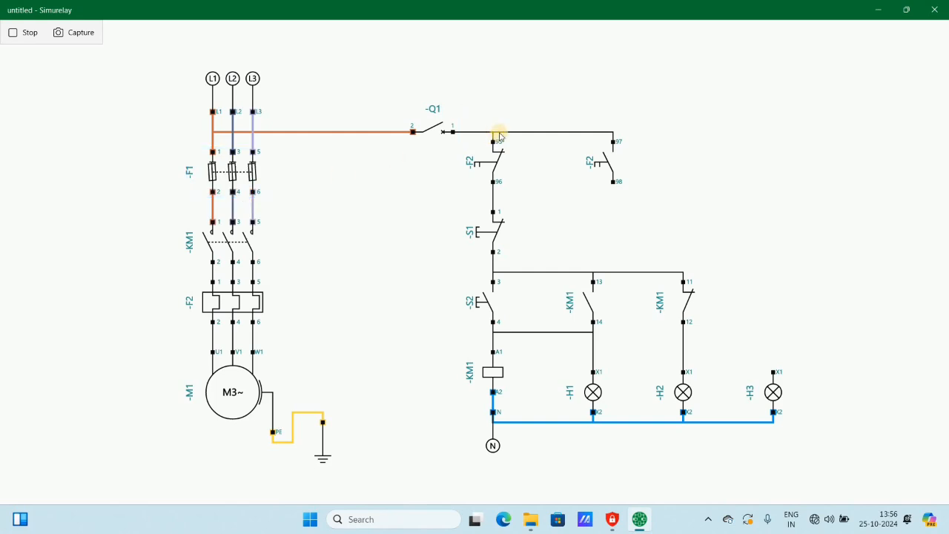
click(423, 132)
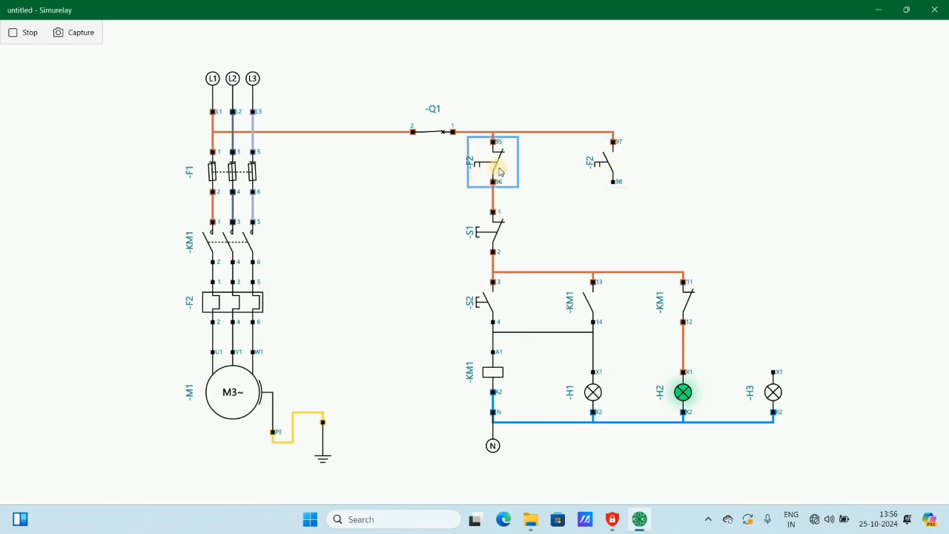
click(480, 288)
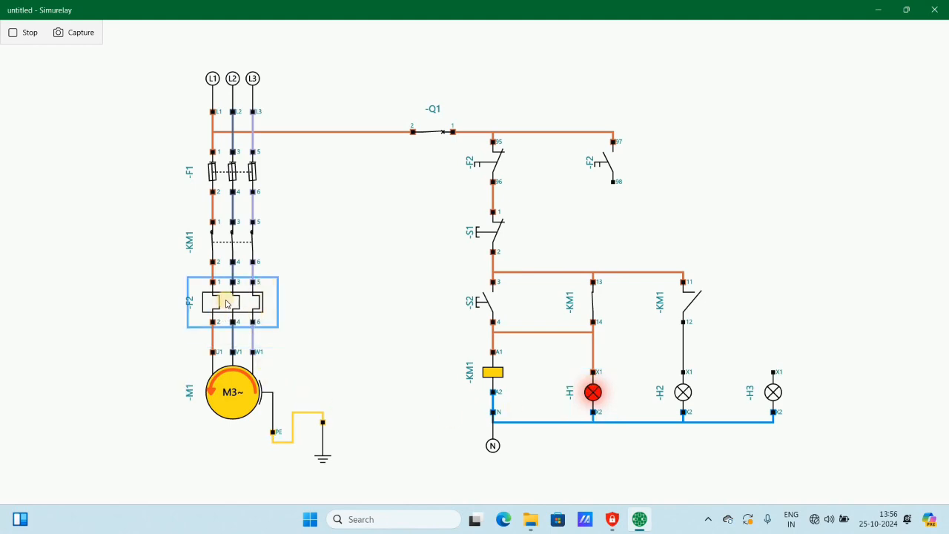
Trip and reset overload relay F2 to check its 95-96 and 97-98 contacts, and end the simulation.
click(227, 303)
click(509, 169)
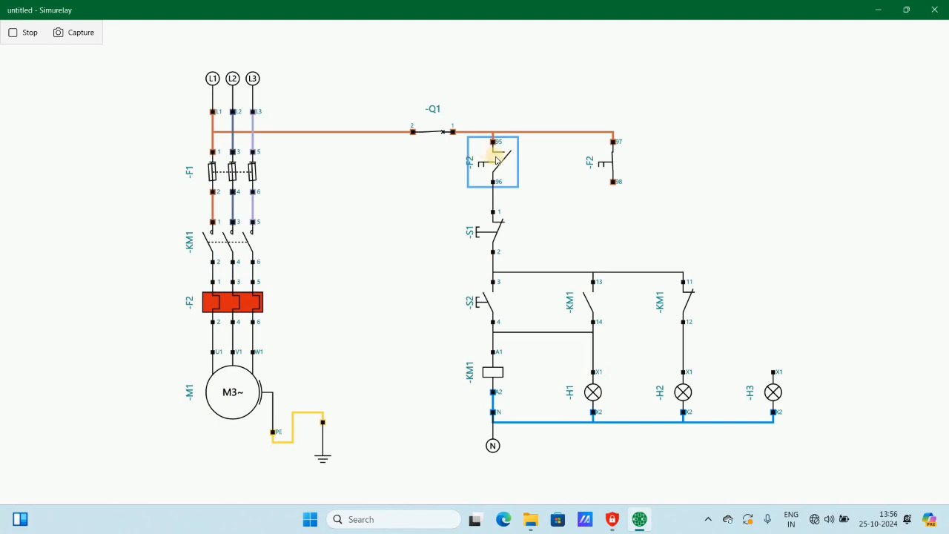
click(594, 181)
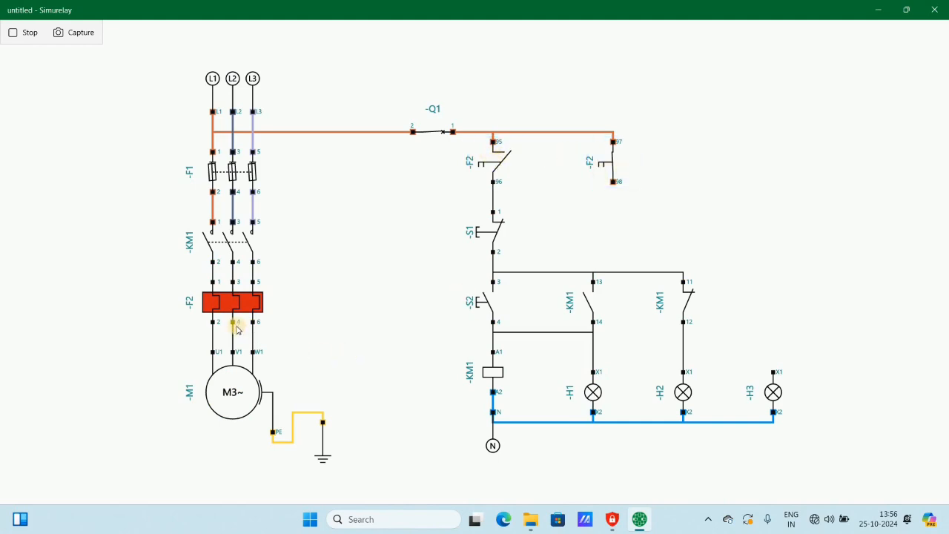
click(235, 324)
click(509, 172)
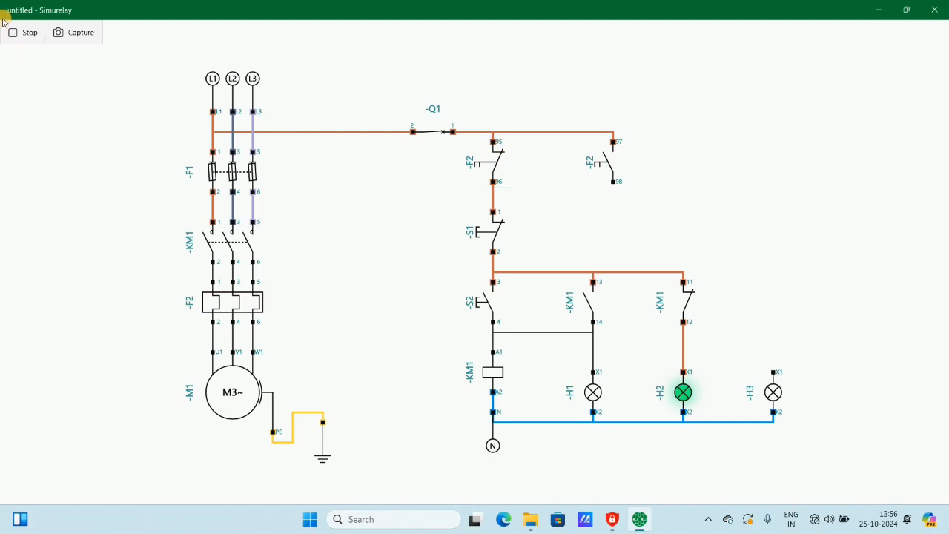
click(34, 31)
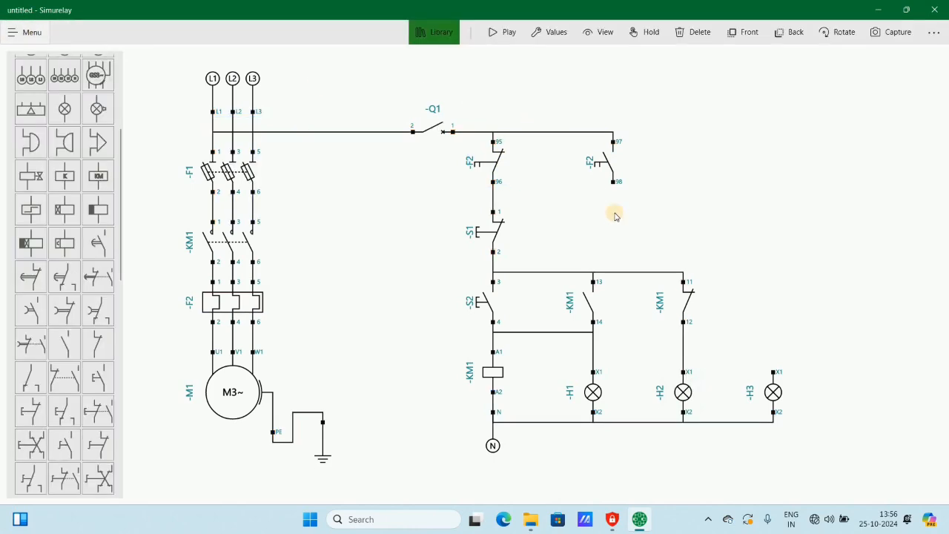
Wire terminal 98 of the F2 contact to X1 of lamp H3, routing the horizontal run above the KM1 contacts' supply line.
click(613, 183)
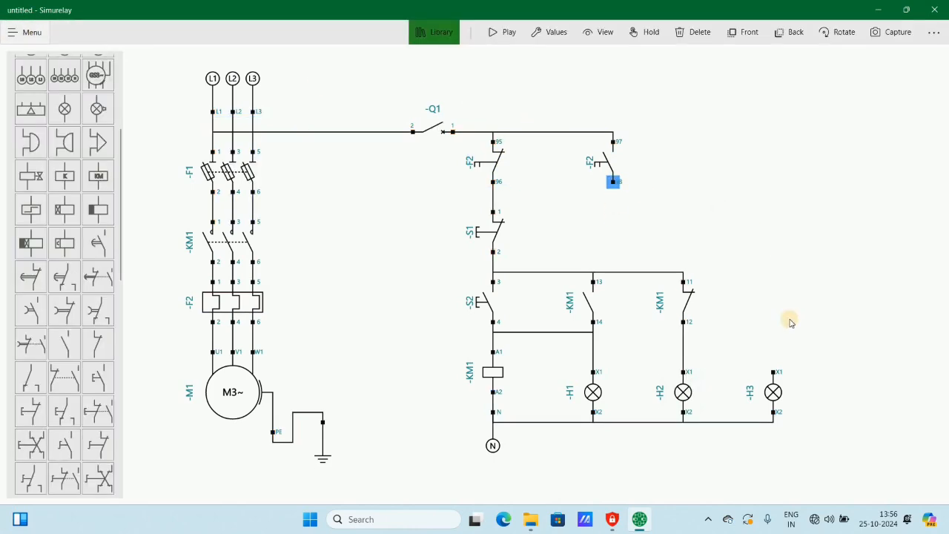
click(773, 371)
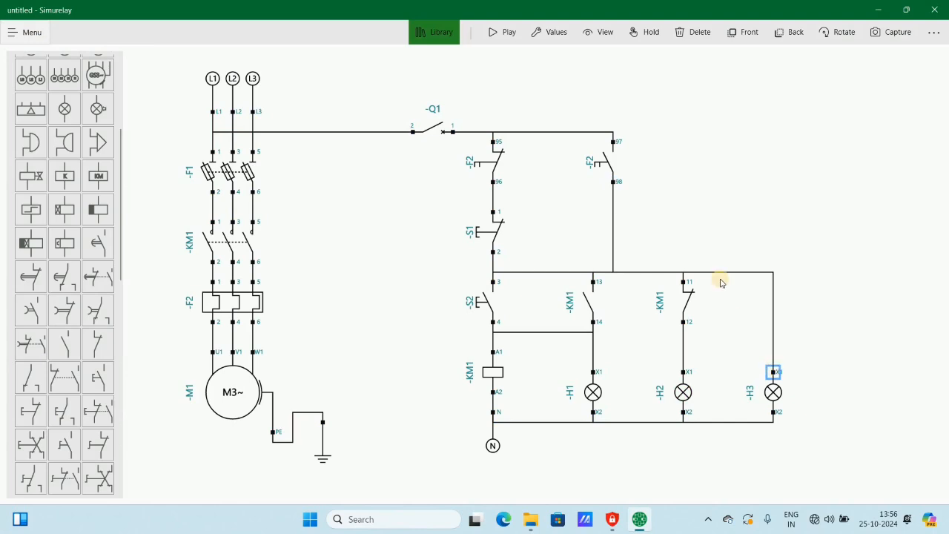
drag(725, 273, 742, 232)
click(863, 233)
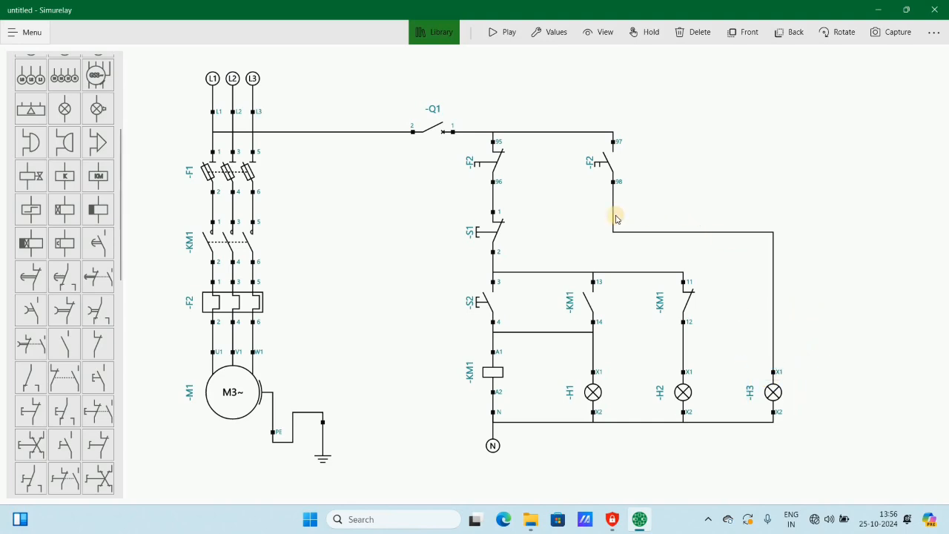
Set the colour of signal lamp H3 to orange.
click(794, 379)
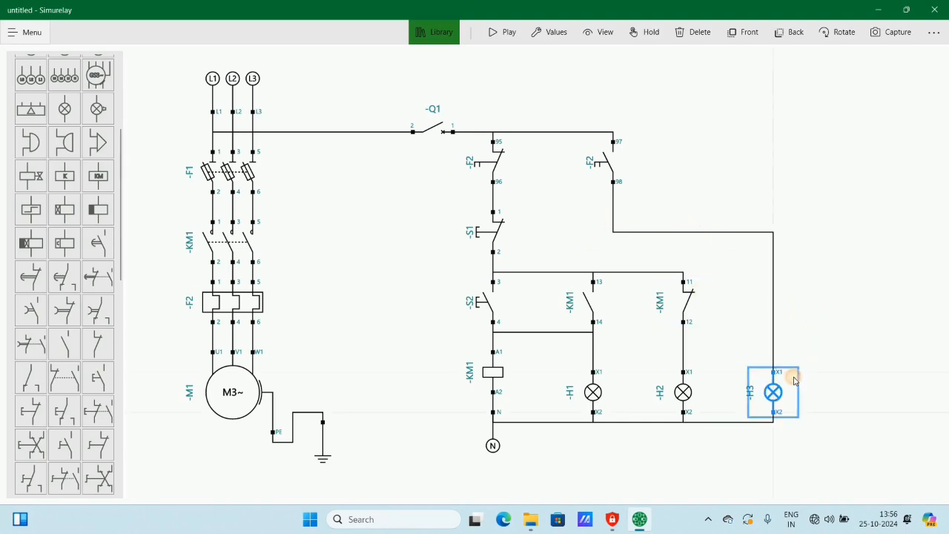
click(557, 32)
click(241, 53)
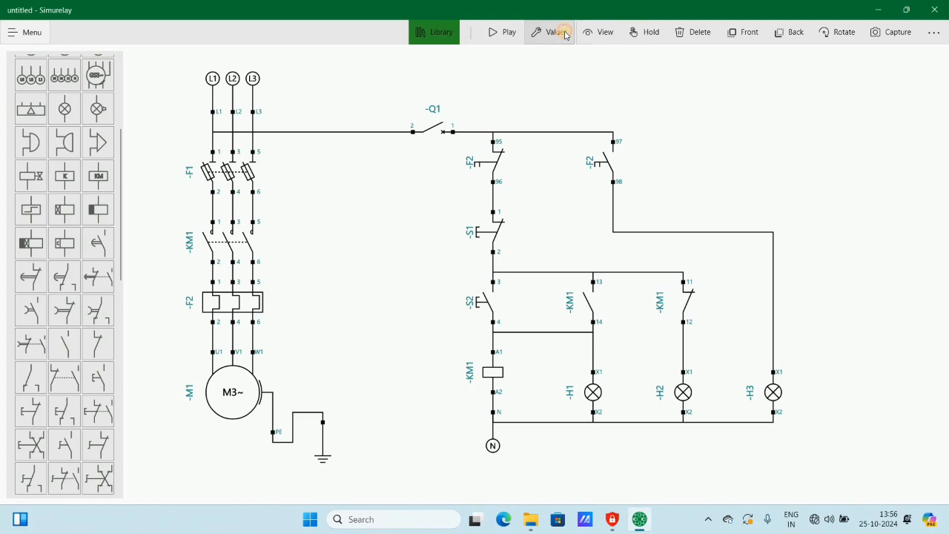
click(792, 391)
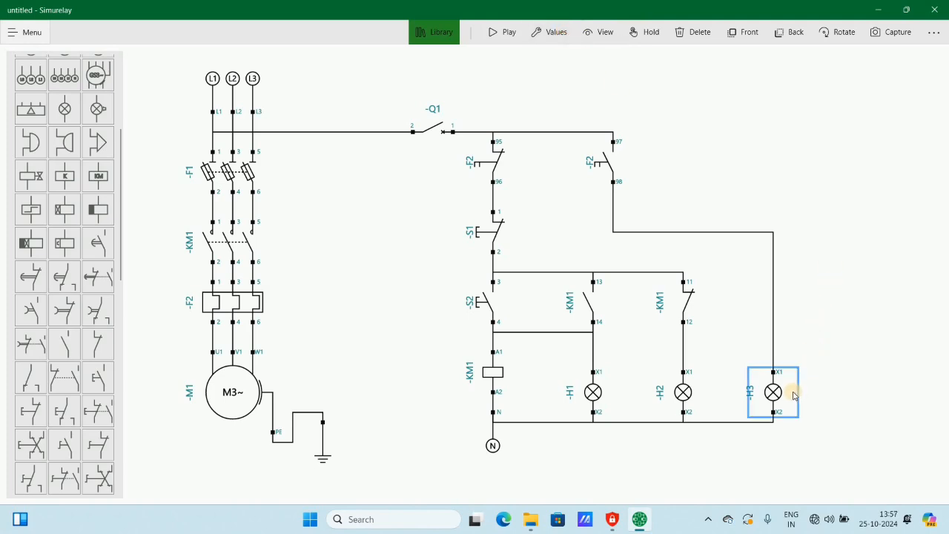
click(552, 32)
click(230, 41)
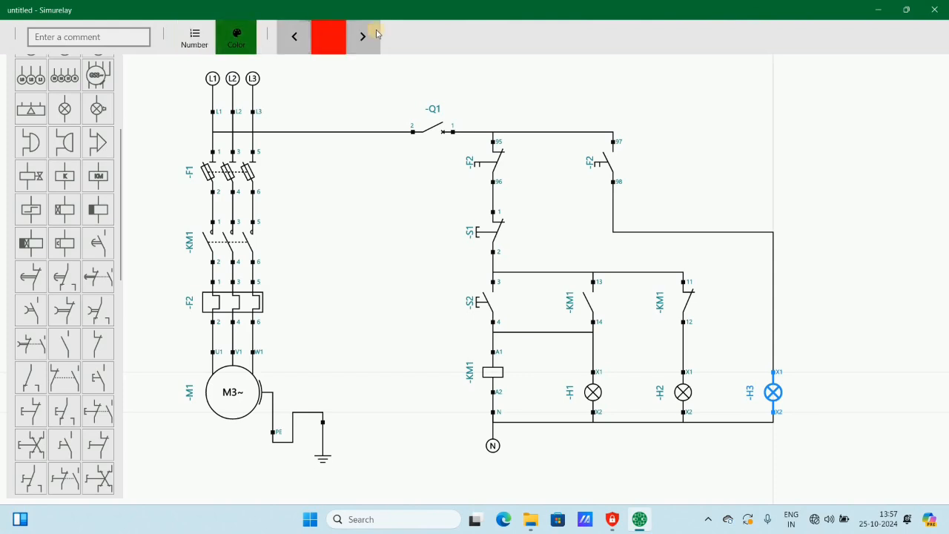
click(363, 39)
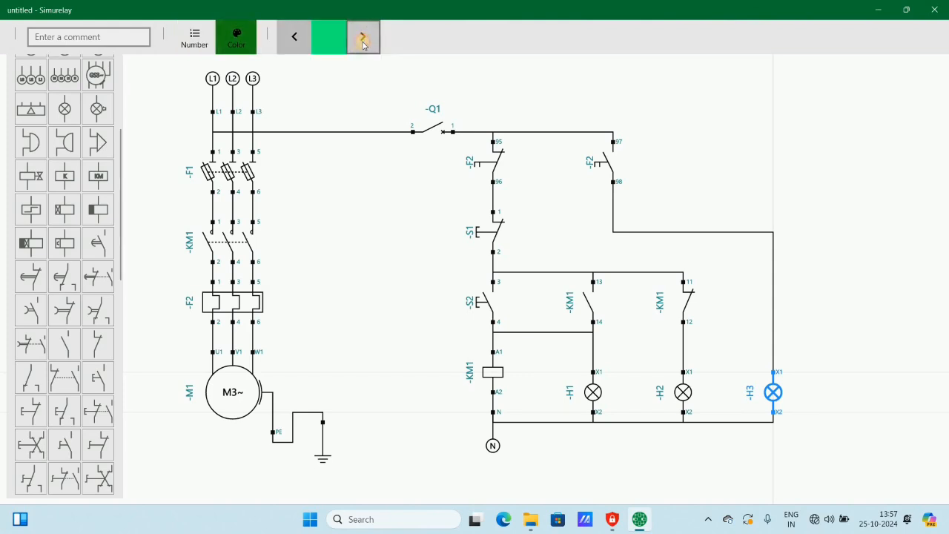
click(363, 39)
click(363, 38)
click(693, 128)
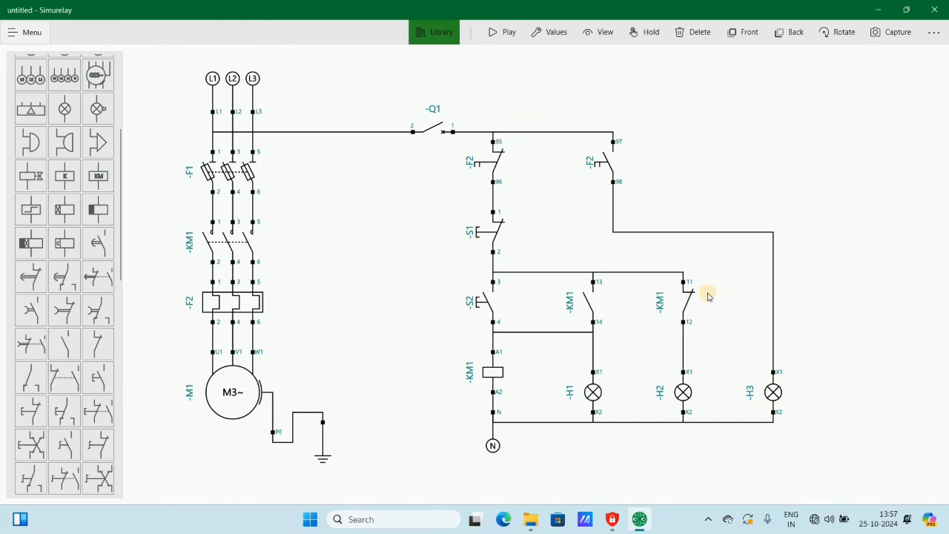
Simulate the completed lamp circuit by closing F1 and Q1 and energizing KM1 through S2.
click(505, 43)
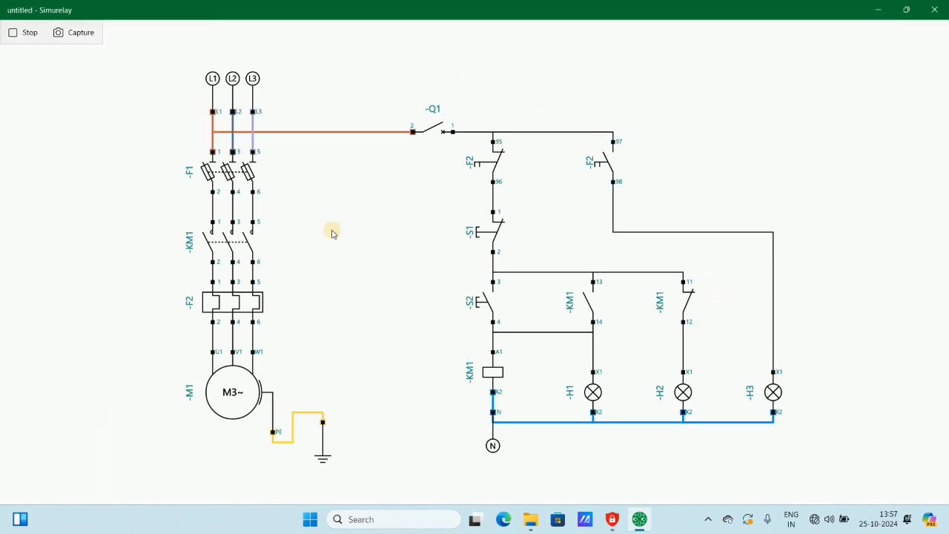
click(252, 177)
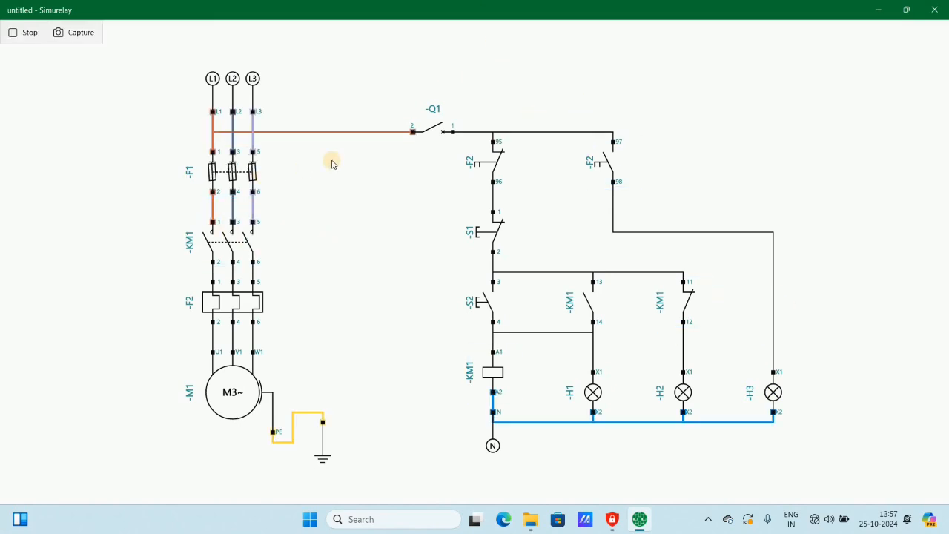
click(430, 131)
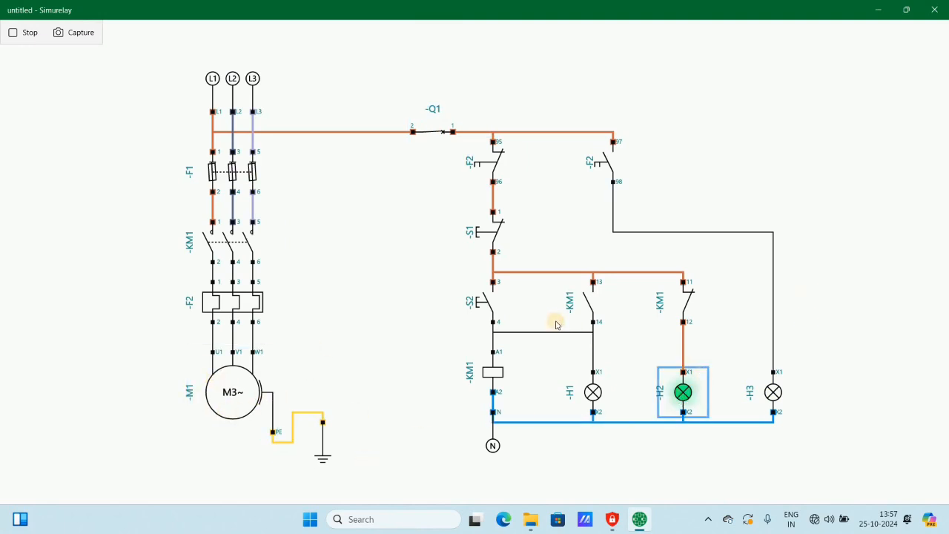
click(481, 314)
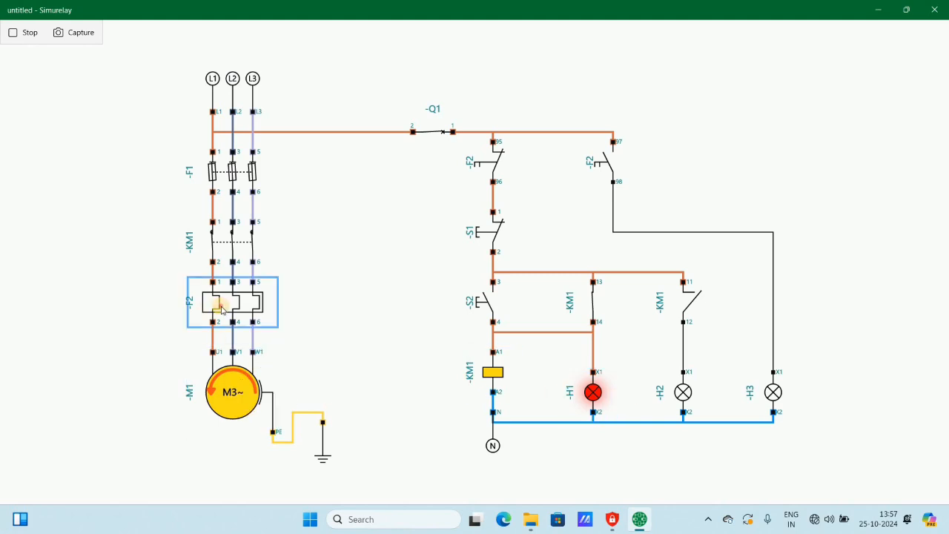
Trip and reset overload relay F2 to test lamp H3, and restart the motor with S2.
click(221, 308)
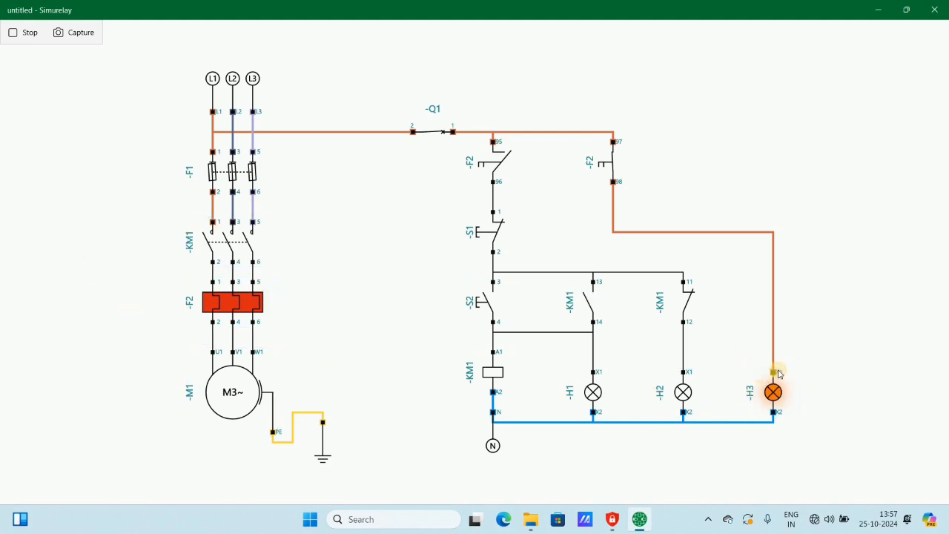
click(276, 315)
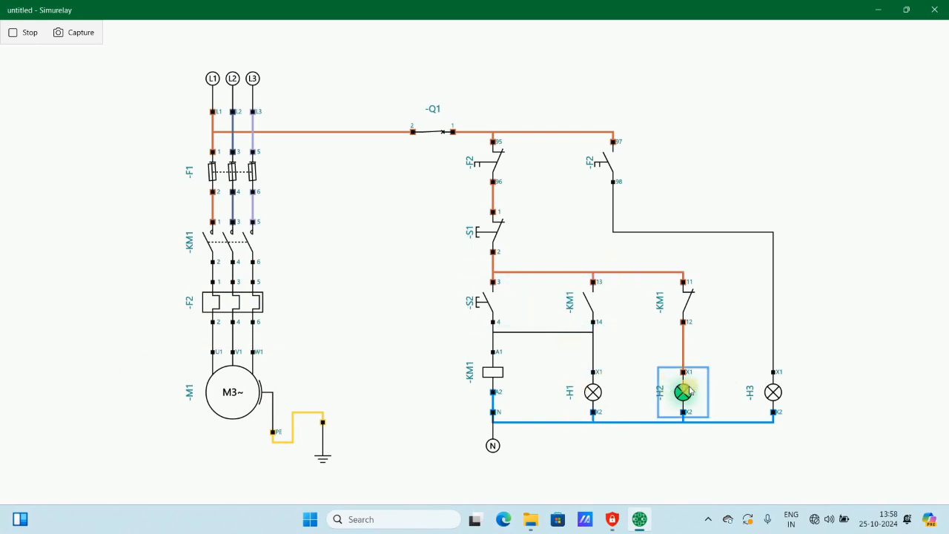
click(489, 300)
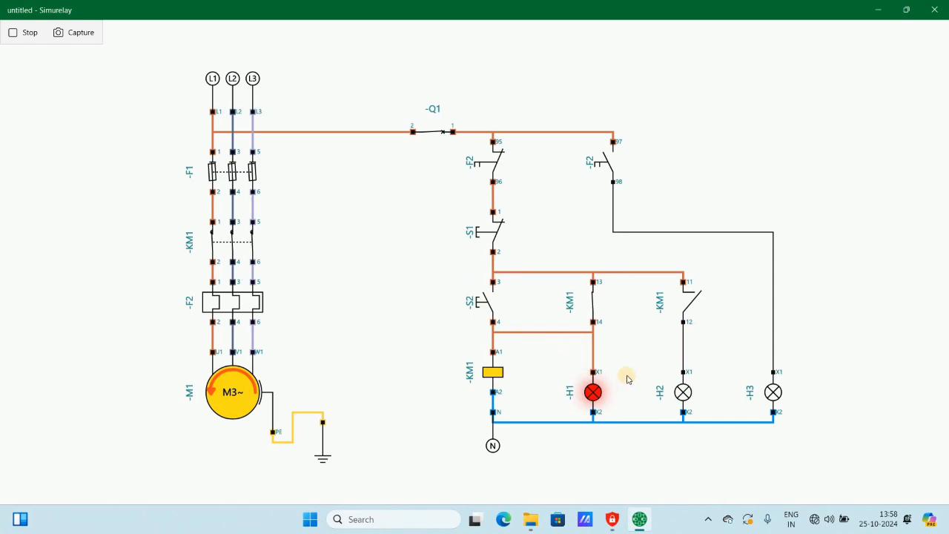